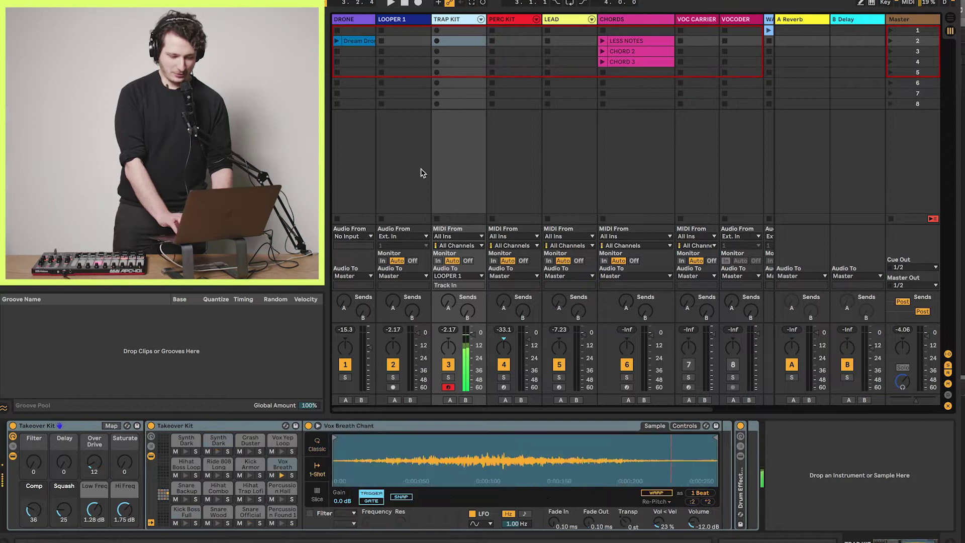
# Check the Looper 1 devices, and toggle the Note Length effect on the Trap Kit's Hihat Trap Lofi pad.
pyautogui.click(398, 23)
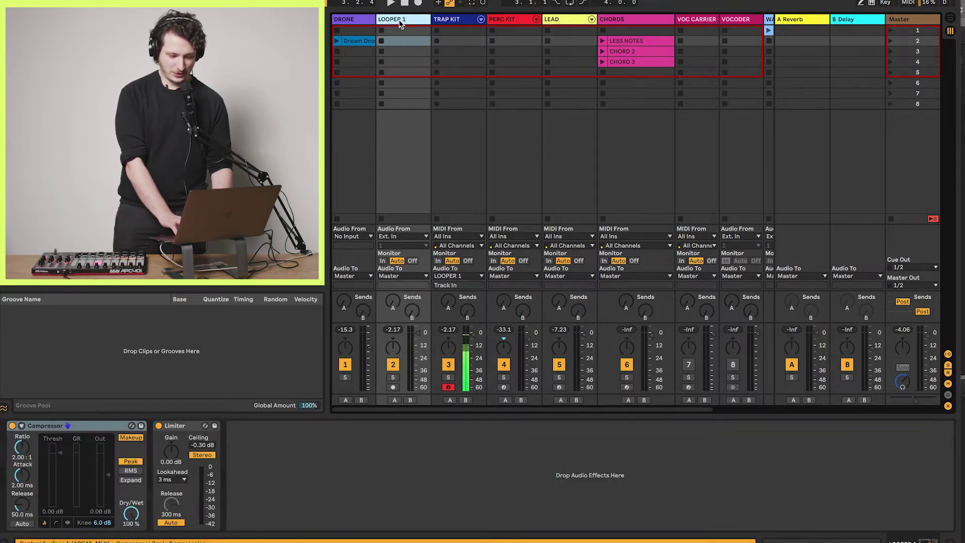
pyautogui.click(439, 22)
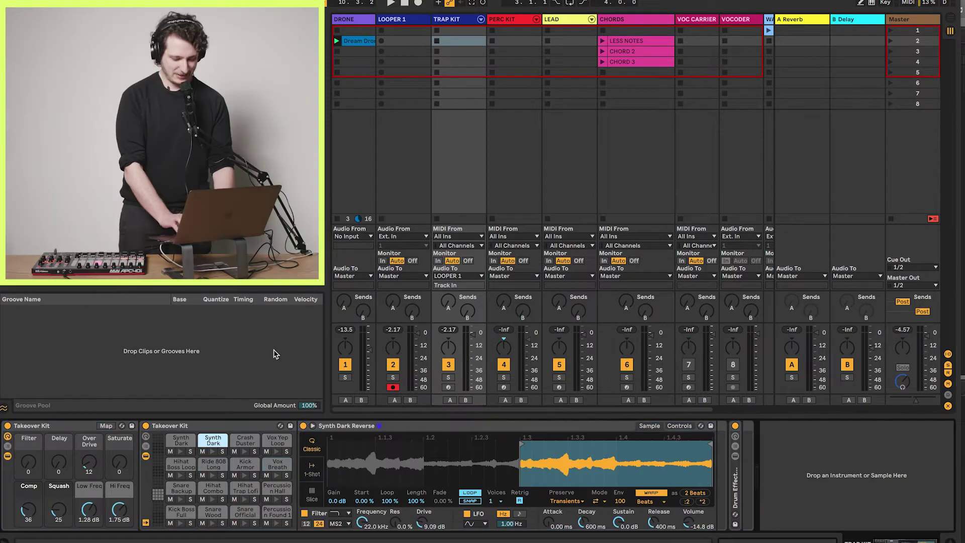
pyautogui.click(240, 489)
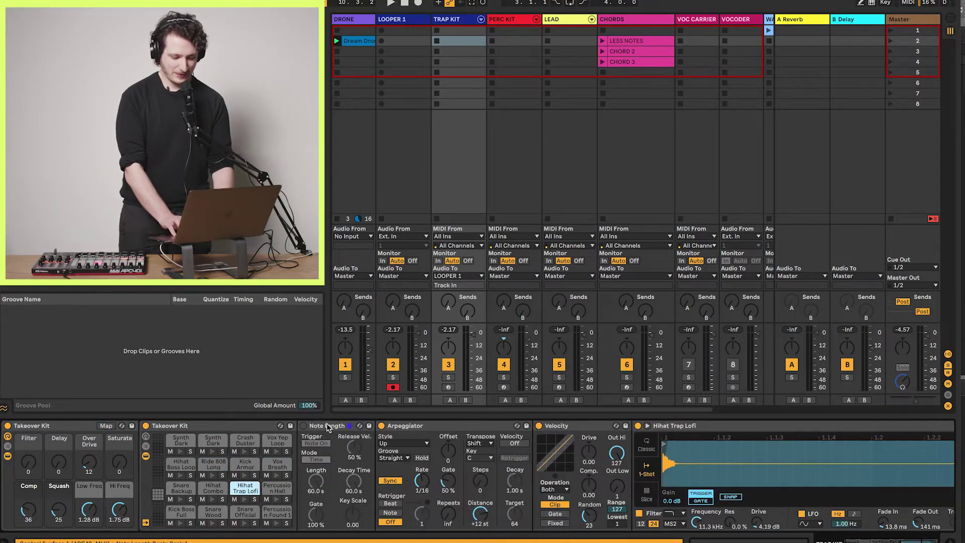
pyautogui.click(304, 427)
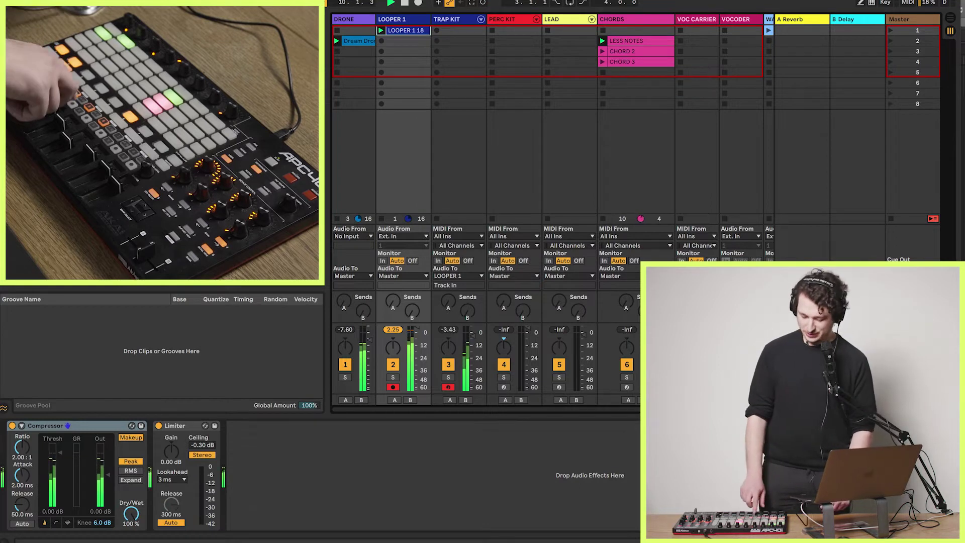
# Show the devices of the Perc Kit track and select the Master track.
pyautogui.click(502, 21)
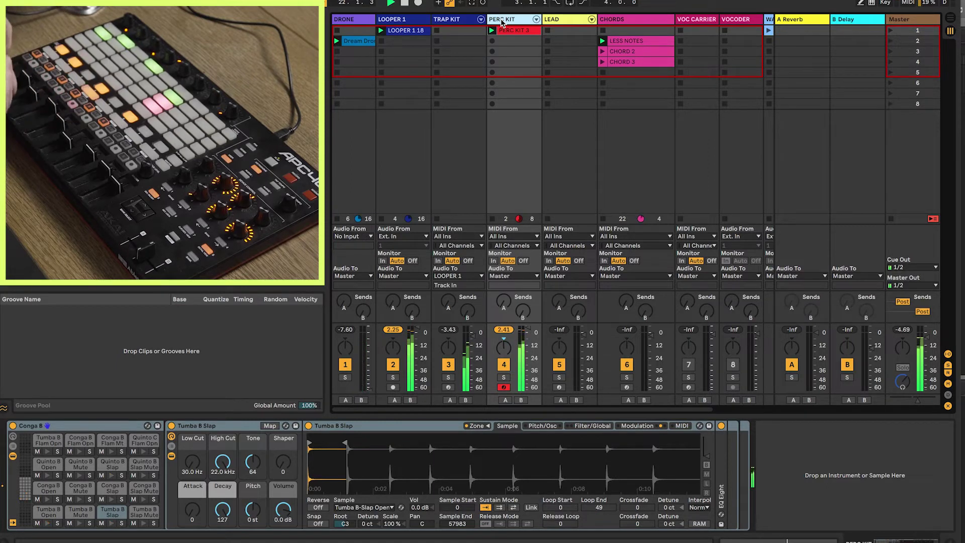
pyautogui.click(912, 18)
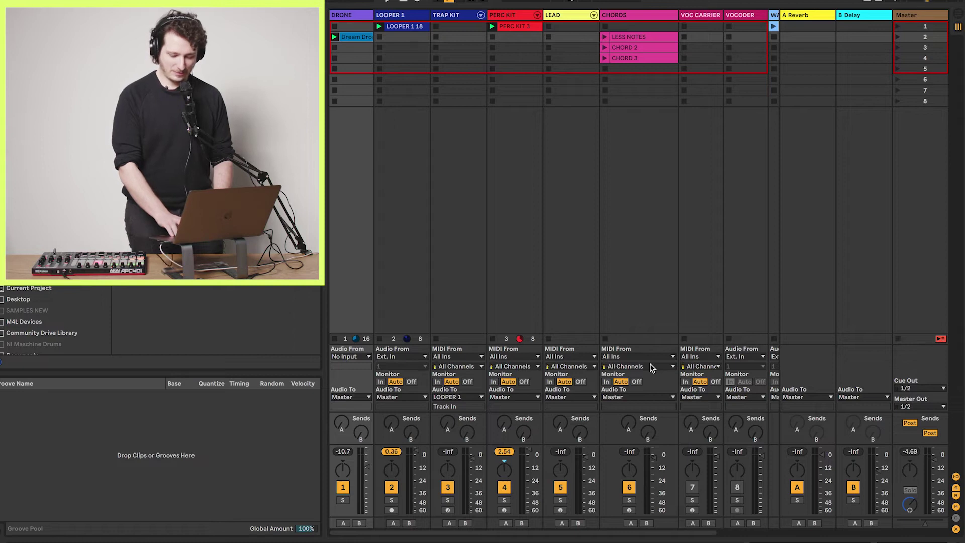
# Switch to Dubler and turn the LIVE VID profile's triggers on and back off.
pyautogui.click(873, 542)
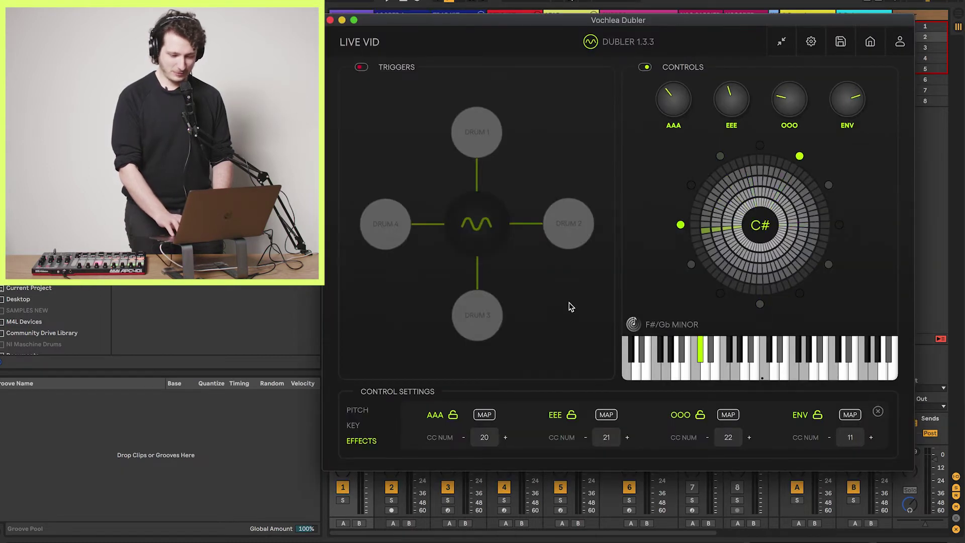
pyautogui.click(360, 67)
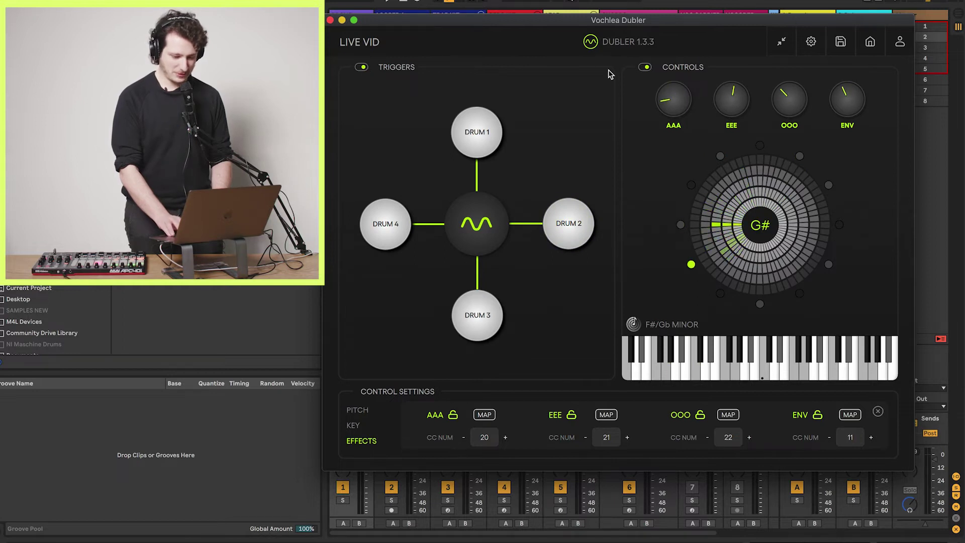
pyautogui.click(361, 67)
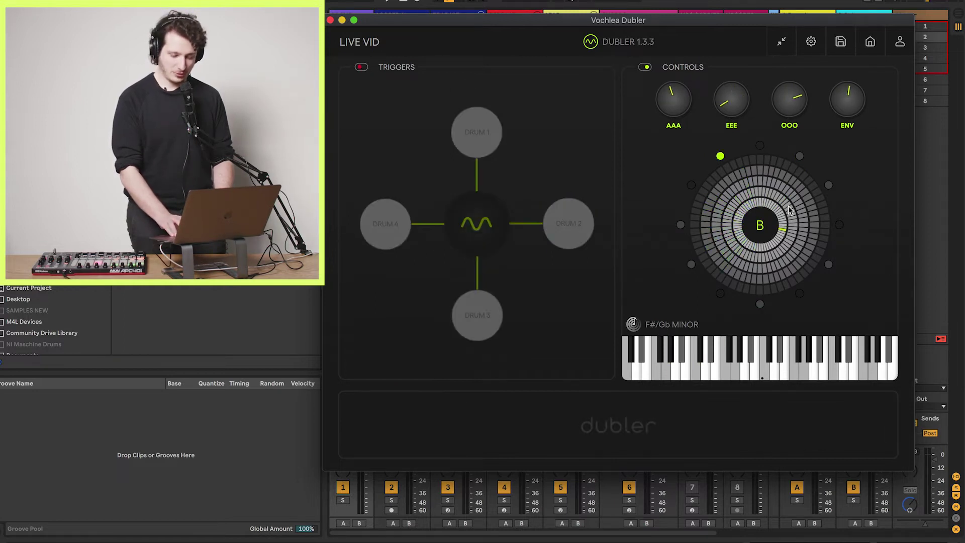
# Open the LIVE VID 2 profile to view its C#/Db minor setup and return to the LIVE VID profile.
pyautogui.click(871, 45)
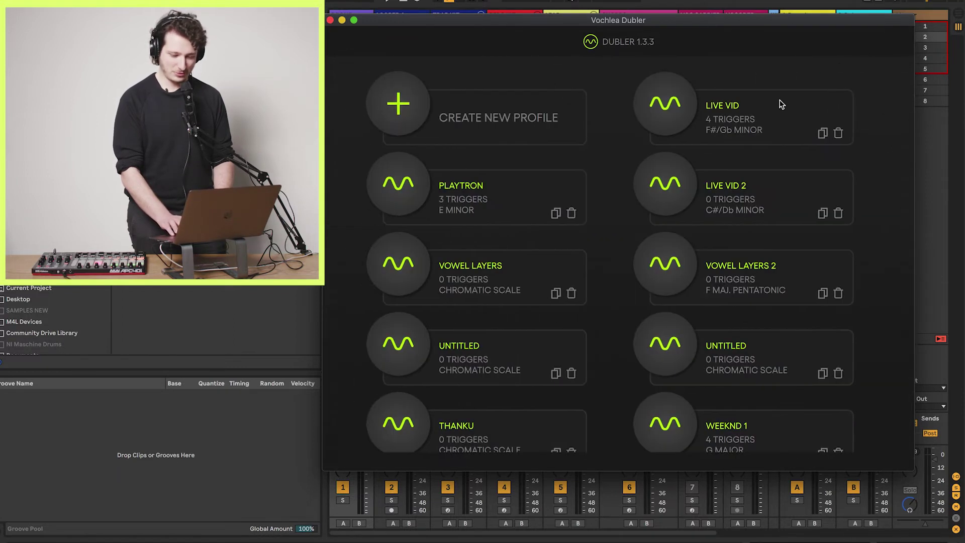
pyautogui.click(657, 203)
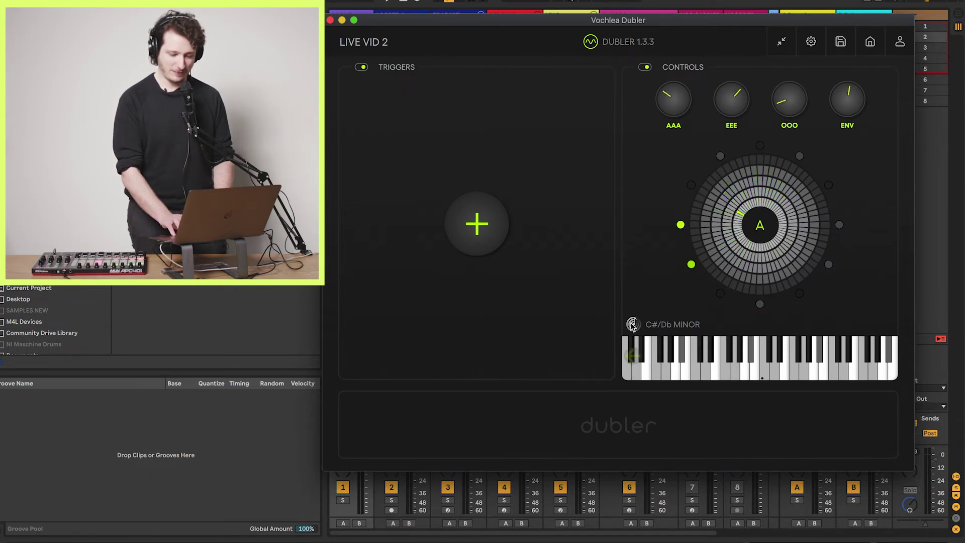
pyautogui.click(870, 43)
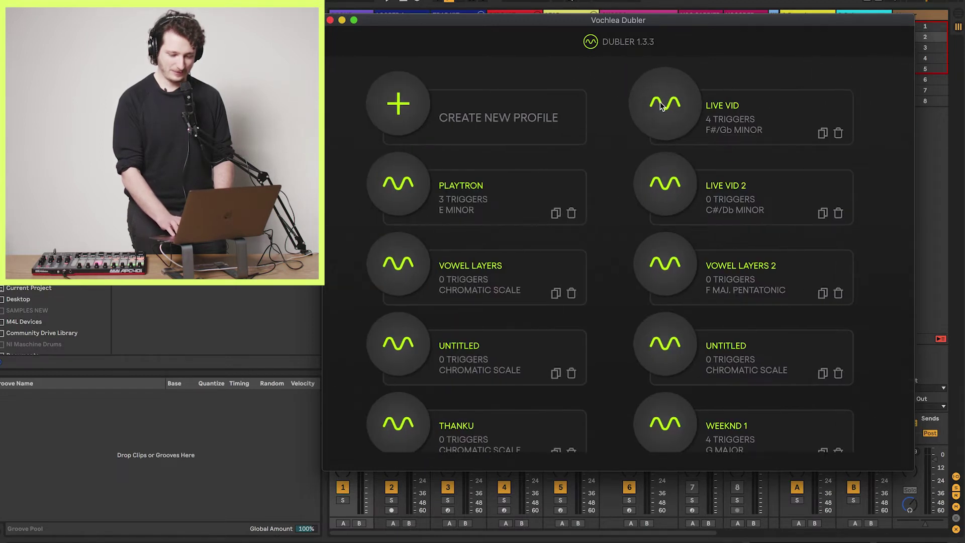
pyautogui.click(660, 103)
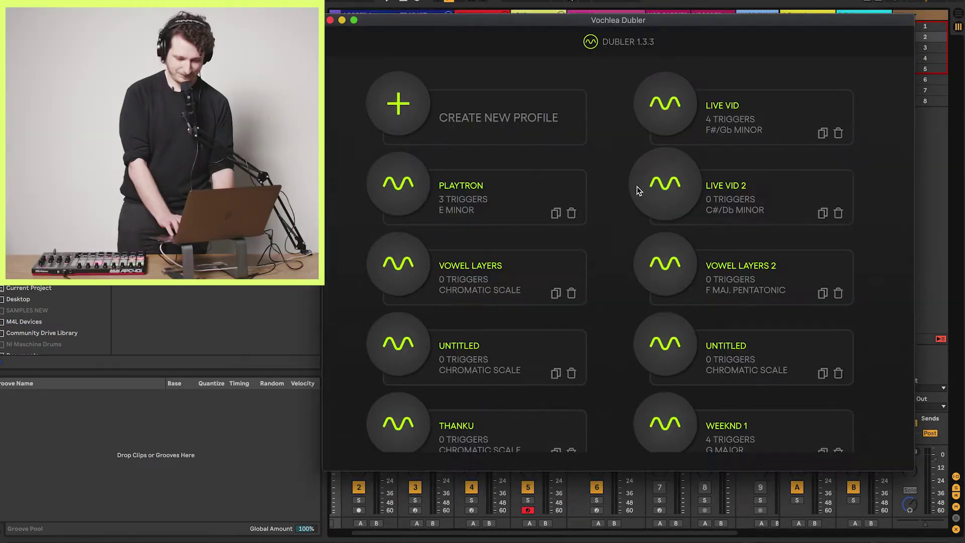
# Load the LIVE VID 2 profile in Dubler and switch back to the Ableton Live session.
pyautogui.click(637, 190)
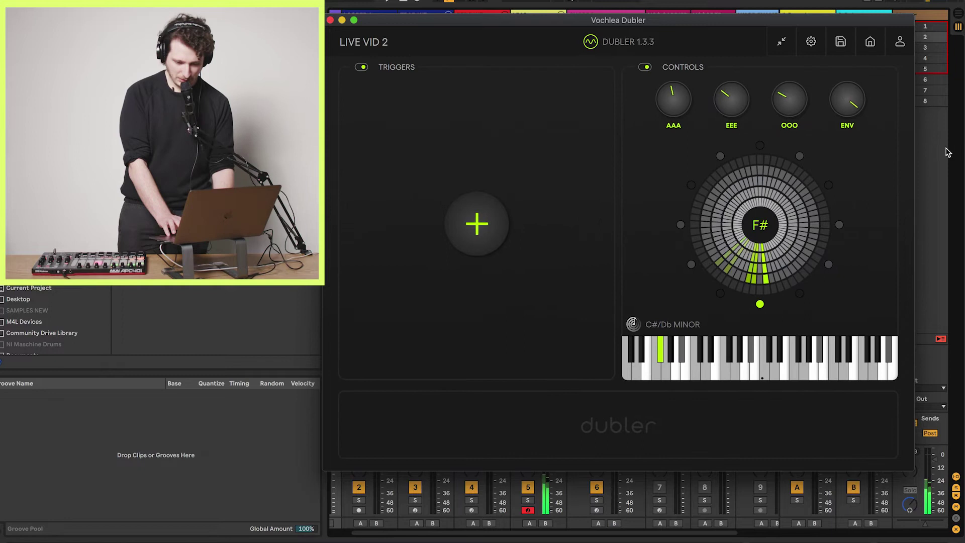
pyautogui.click(946, 154)
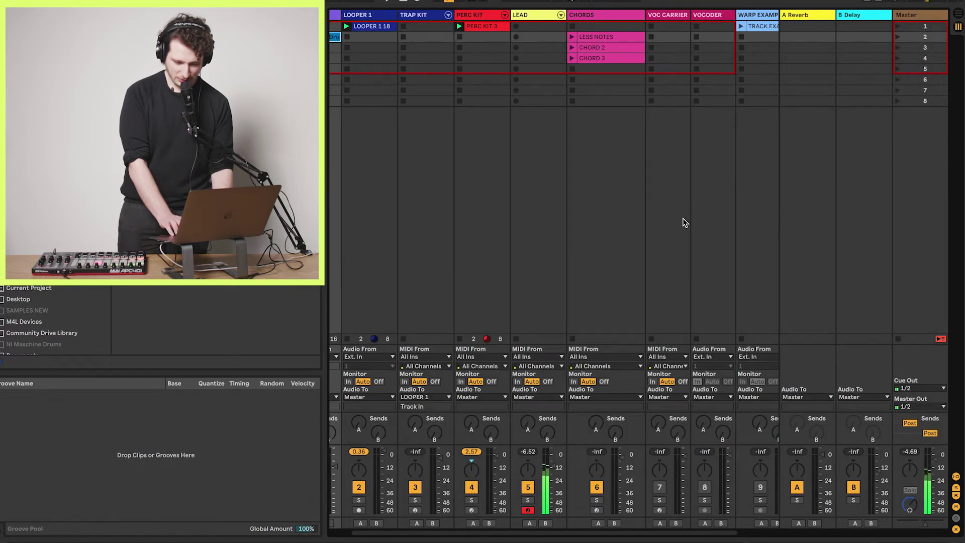
pyautogui.hscroll(-2, 522, 209)
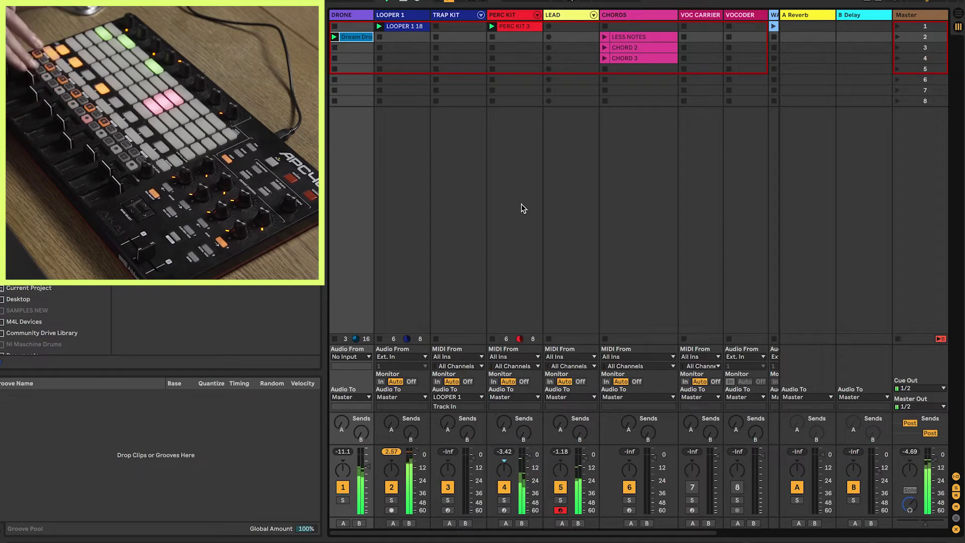
# Examine the Lead track's Undulator plug-in window and the pitch controls of the LIVE VID 2 profile in Dubler.
pyautogui.doubleClick(581, 16)
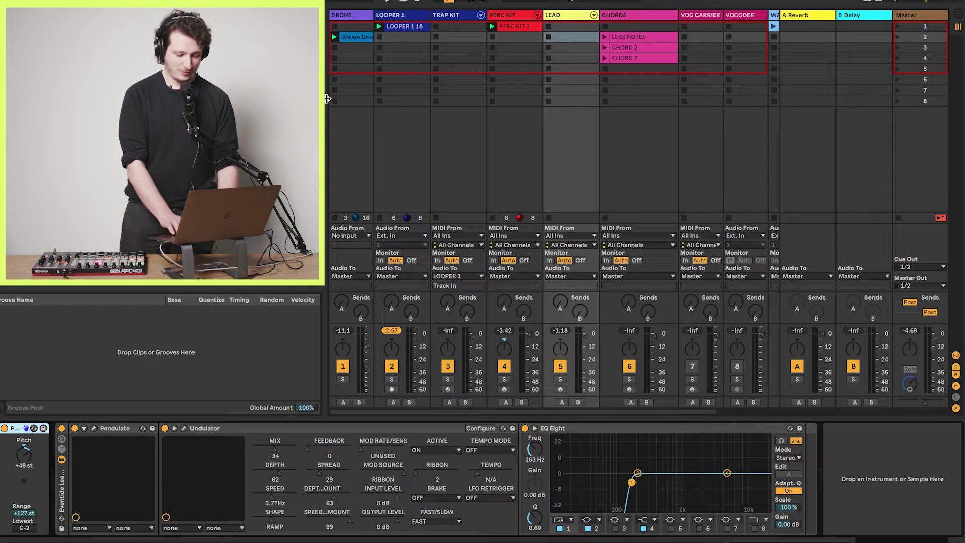
pyautogui.click(184, 428)
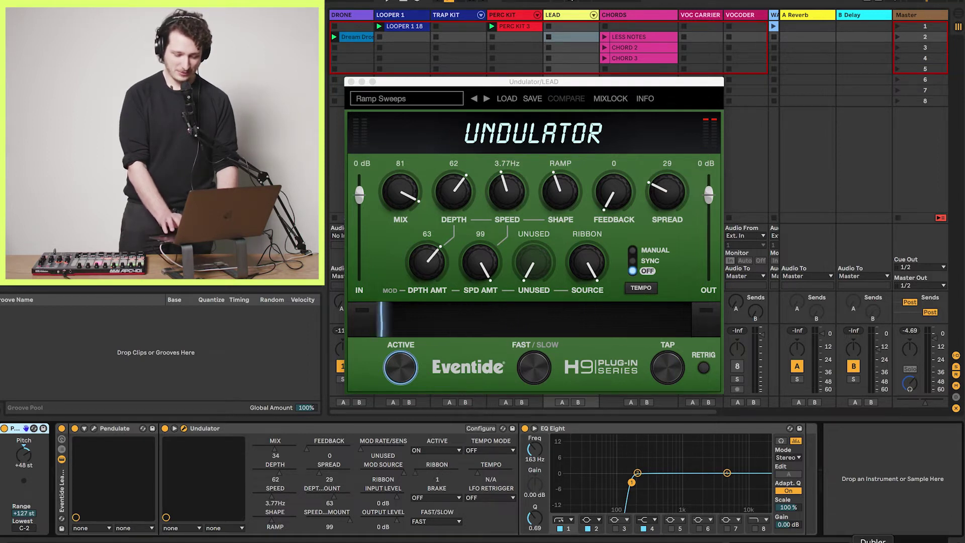
pyautogui.click(873, 542)
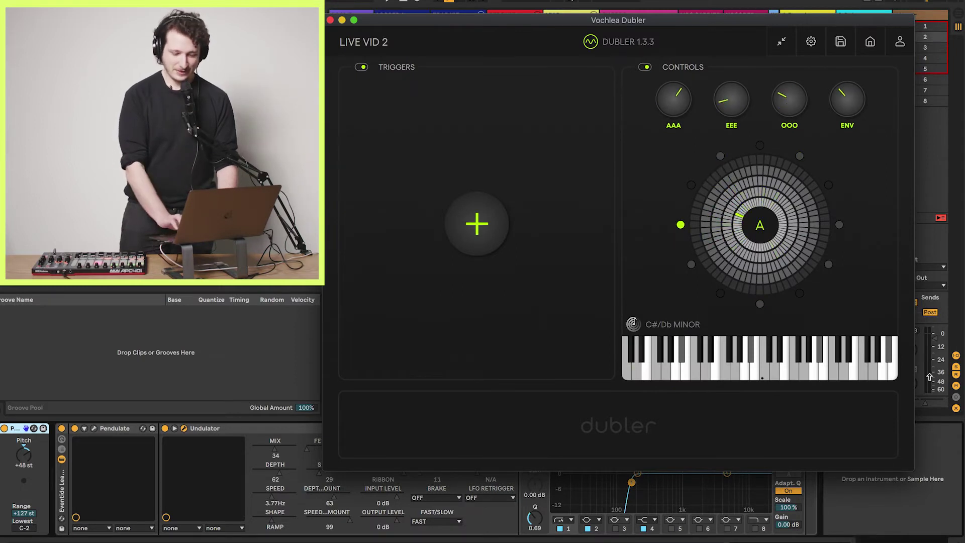
pyautogui.press('super+Tab')
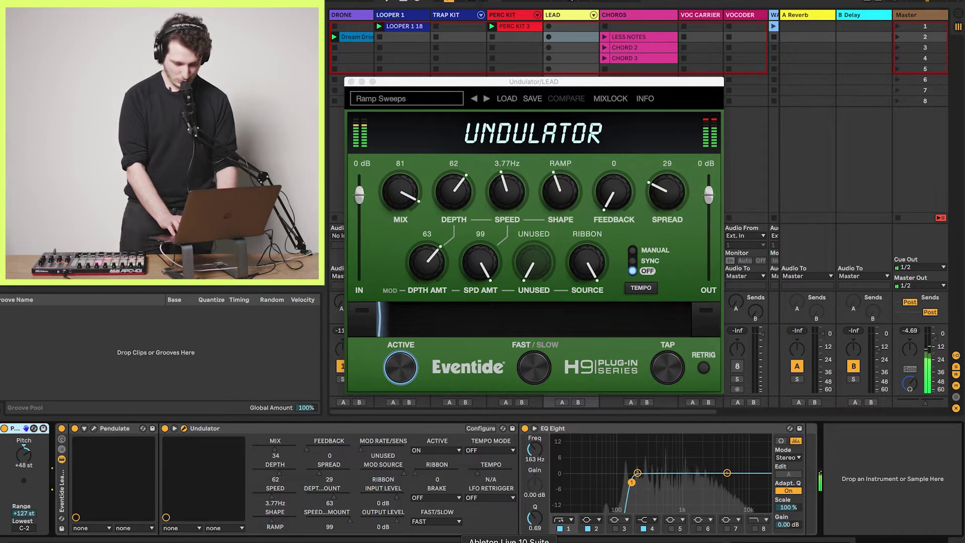
# Examine the Chords track's LESS NOTES, CHORD 2 and CHORD 3 clips along with its device chain.
pyautogui.click(657, 16)
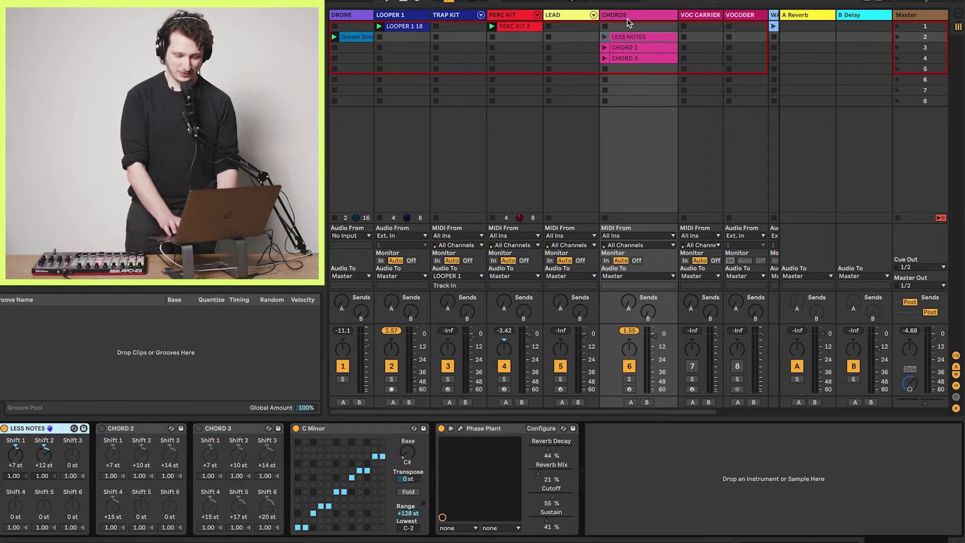
pyautogui.doubleClick(632, 39)
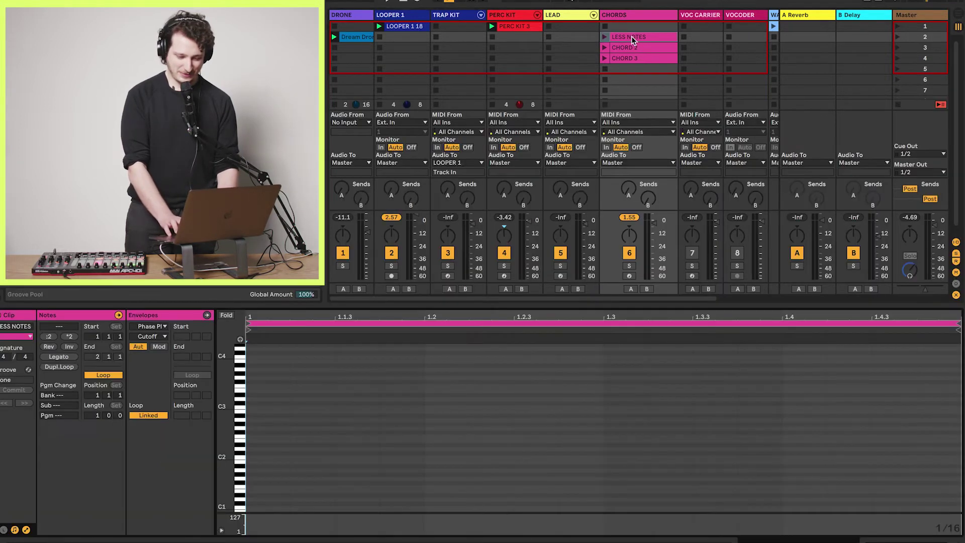
pyautogui.click(625, 48)
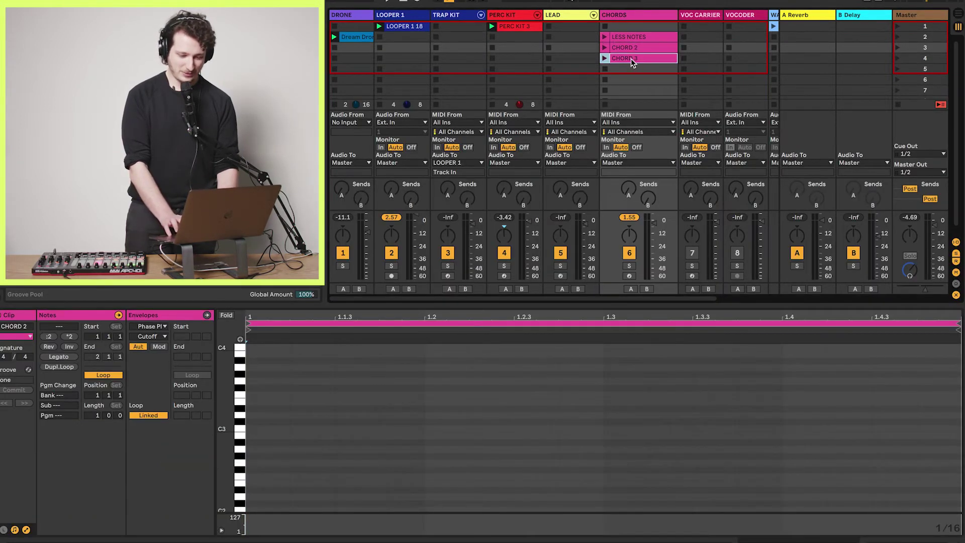
pyautogui.click(631, 58)
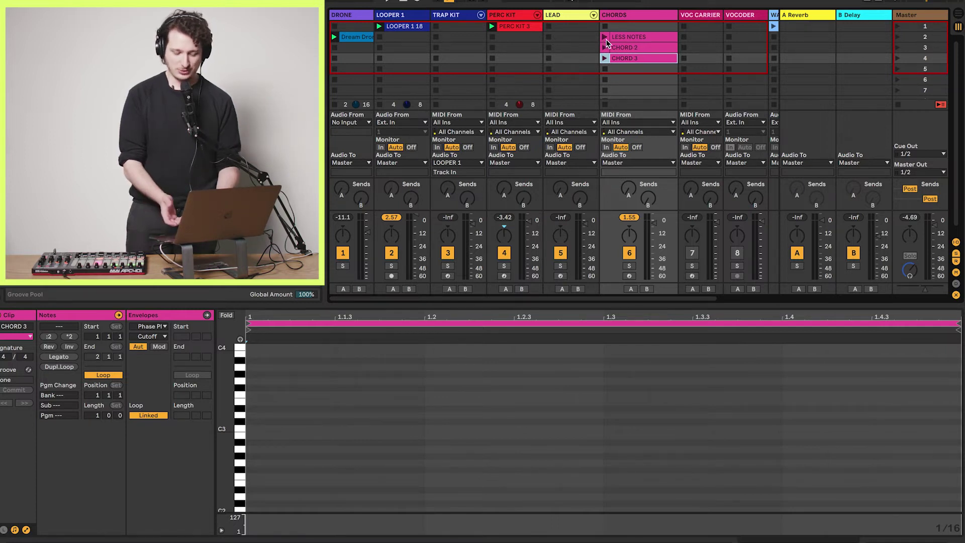
pyautogui.click(623, 15)
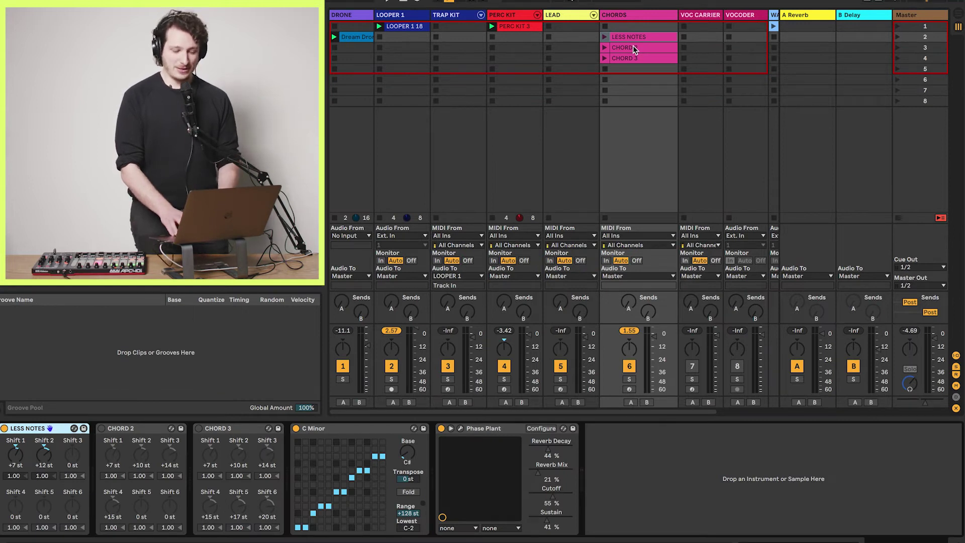
# Stop playback with the LESS NOTES clip selected, and launch the CHORD 2 clip on the Chords track.
pyautogui.click(623, 37)
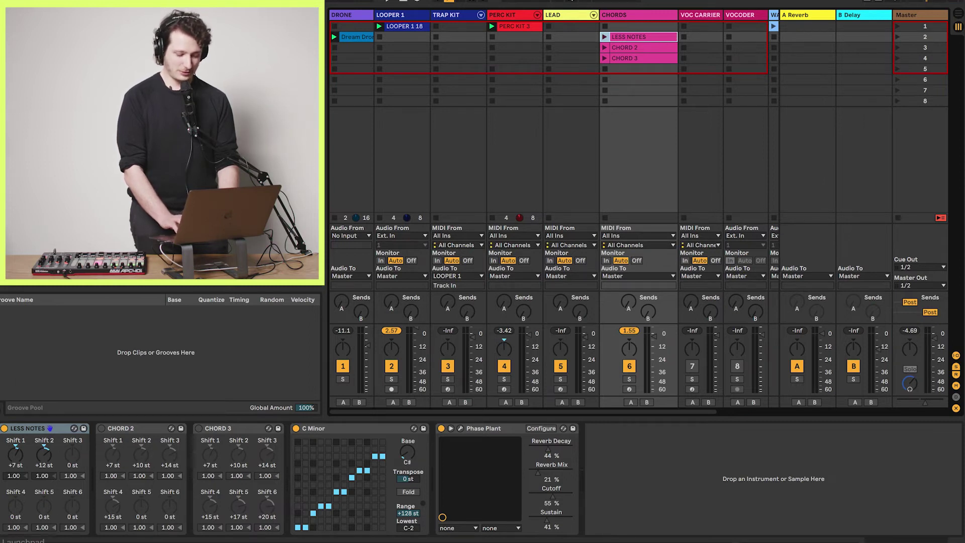
pyautogui.press('space')
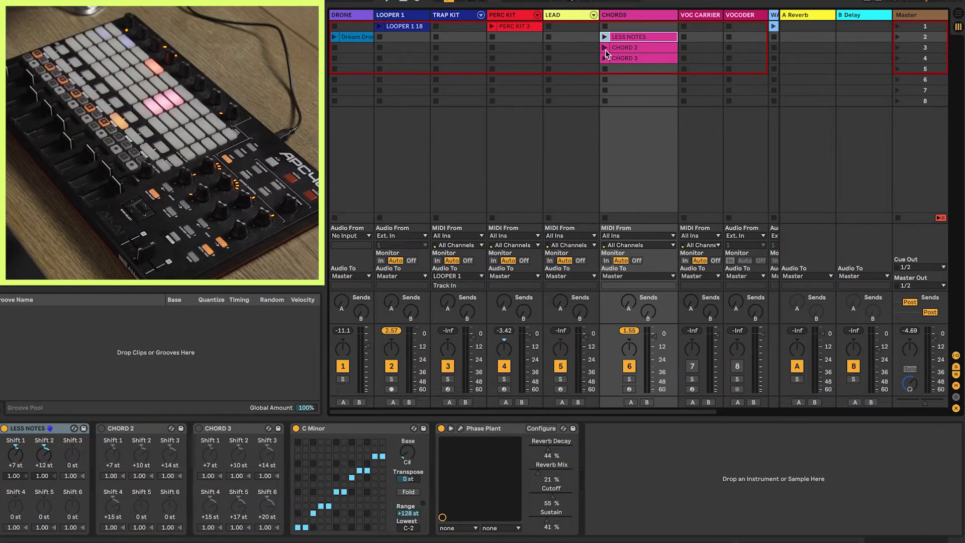
pyautogui.click(605, 50)
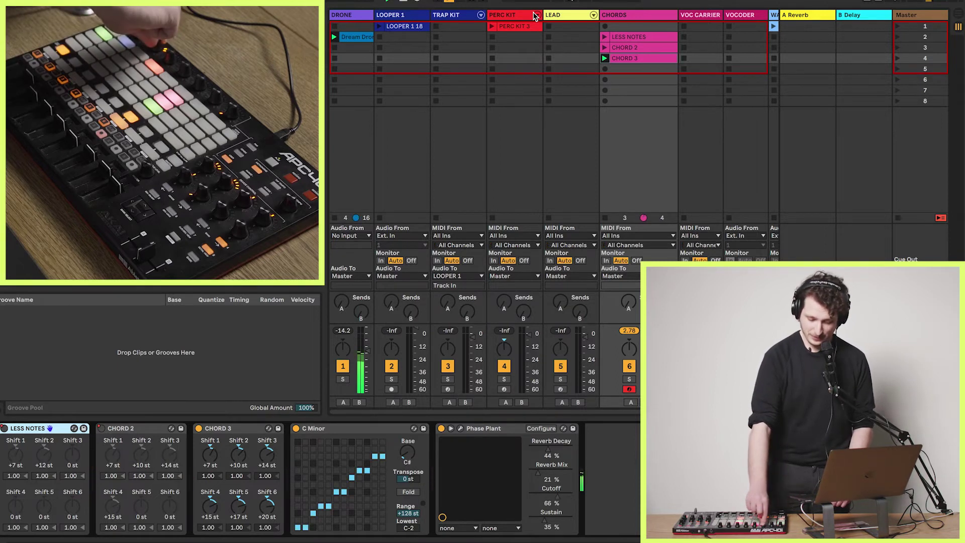
# Open the CHORD 3 clip on the Chords track and examine its envelope for the CHORD 2 device's on/off state.
pyautogui.hscroll(2, 632, 43)
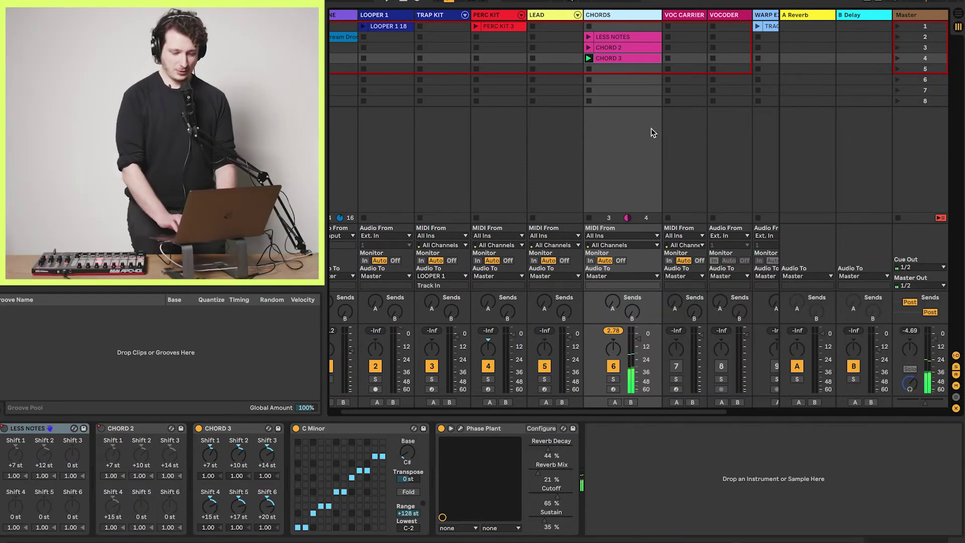
pyautogui.click(622, 18)
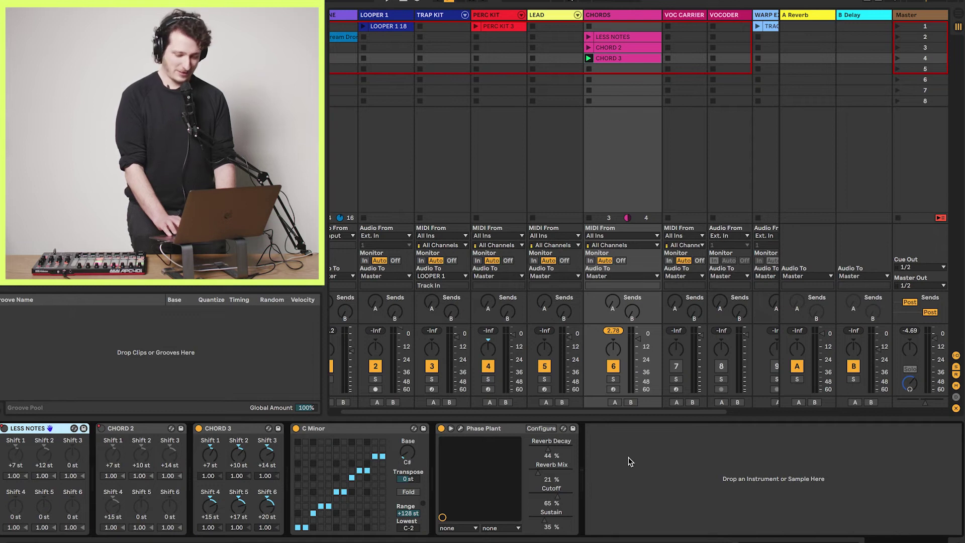
pyautogui.doubleClick(627, 59)
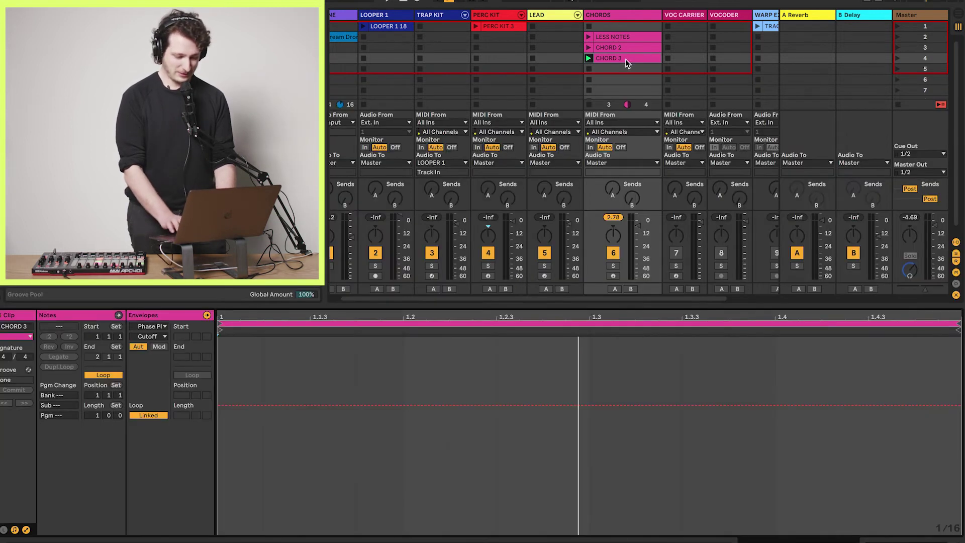
pyautogui.click(163, 327)
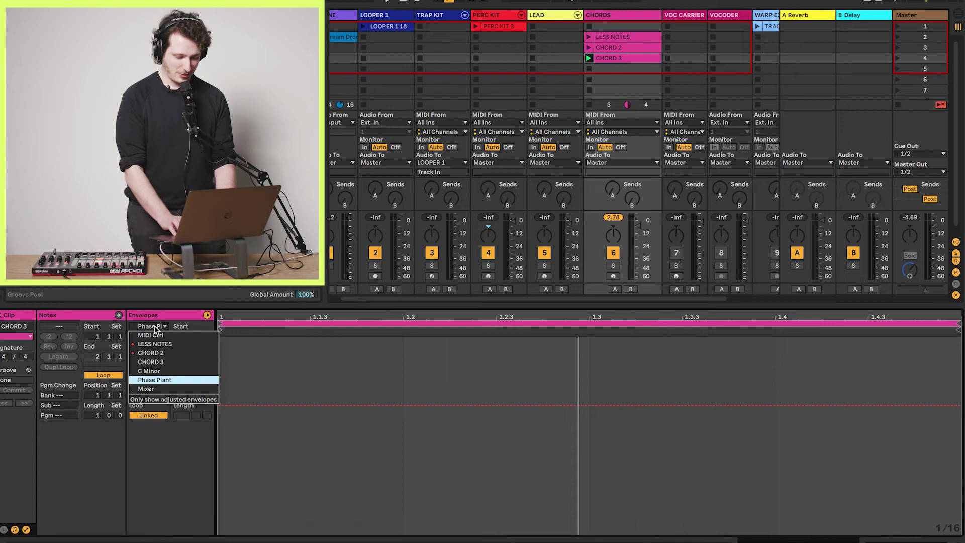
pyautogui.click(154, 353)
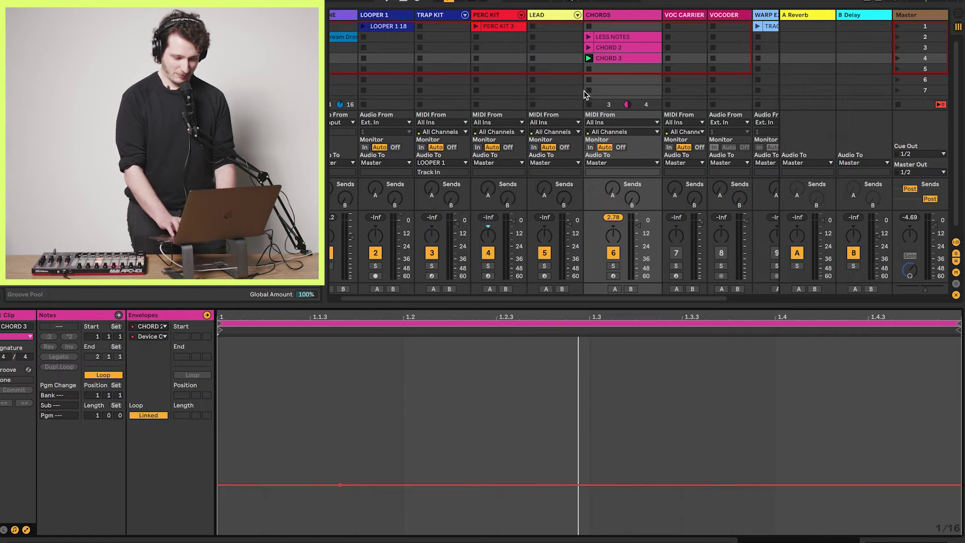
pyautogui.moveTo(341, 485); pyautogui.dragTo(356, 387)
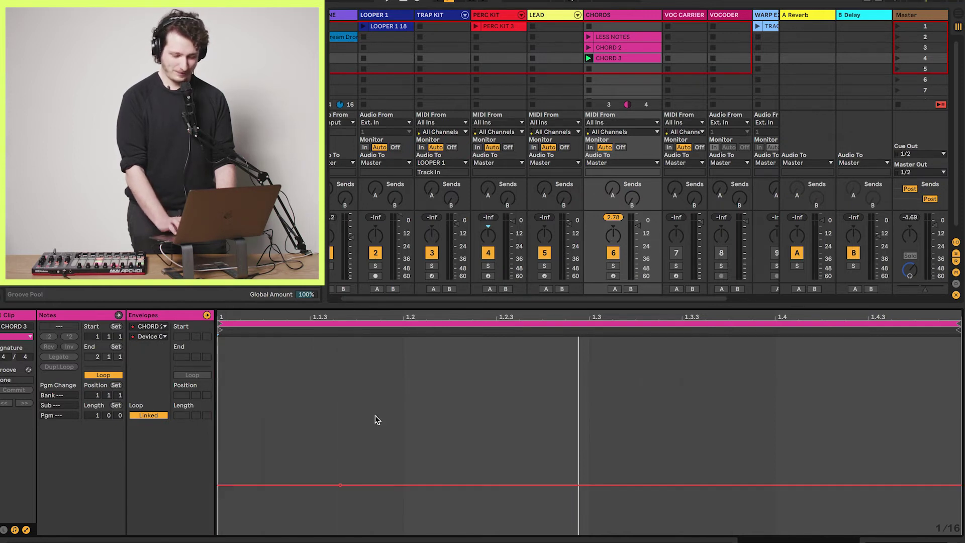
# Hide the clip detail view and select the Lead track.
pyautogui.press('super+alt+l')
pyautogui.click(568, 119)
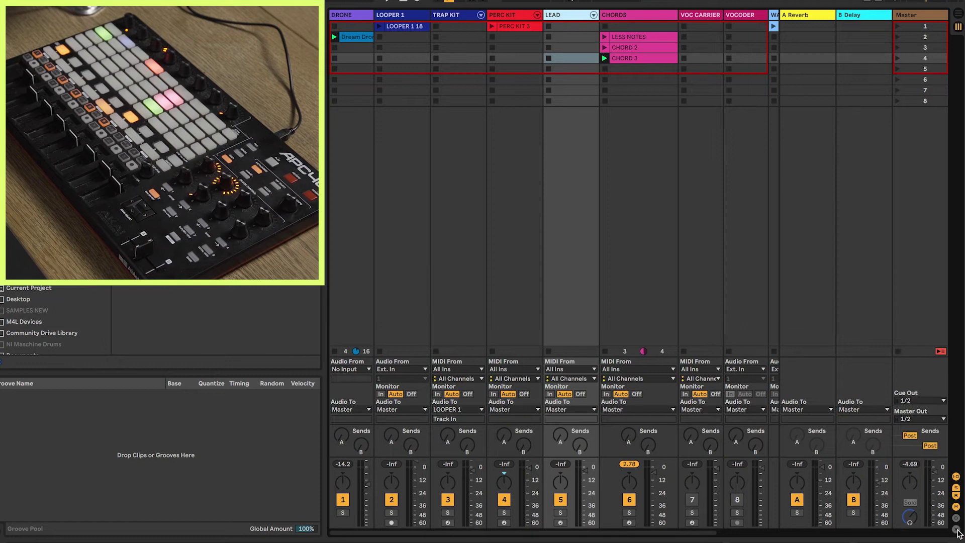
# Show the crossfader section and assign the Chords track to B and the Lead track to A.
pyautogui.click(956, 530)
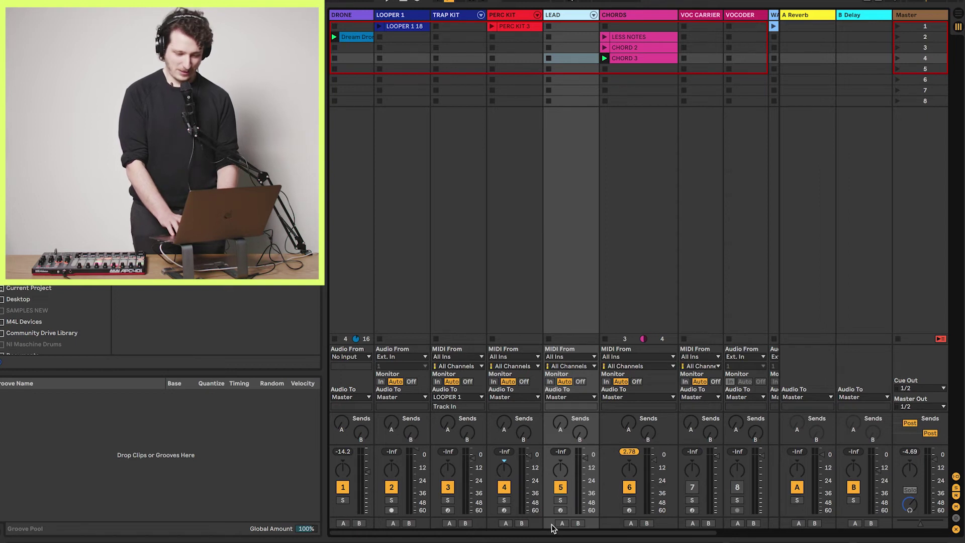
pyautogui.click(647, 523)
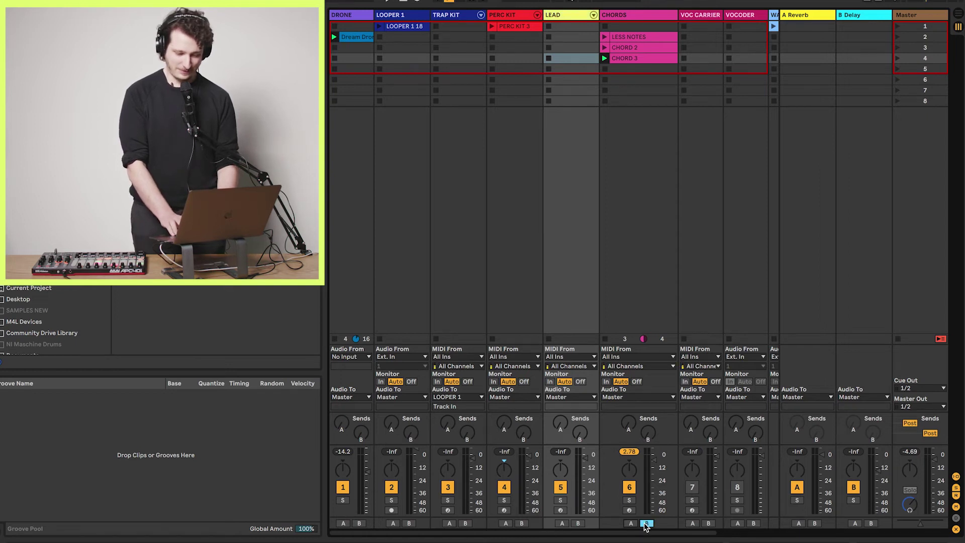
pyautogui.click(557, 524)
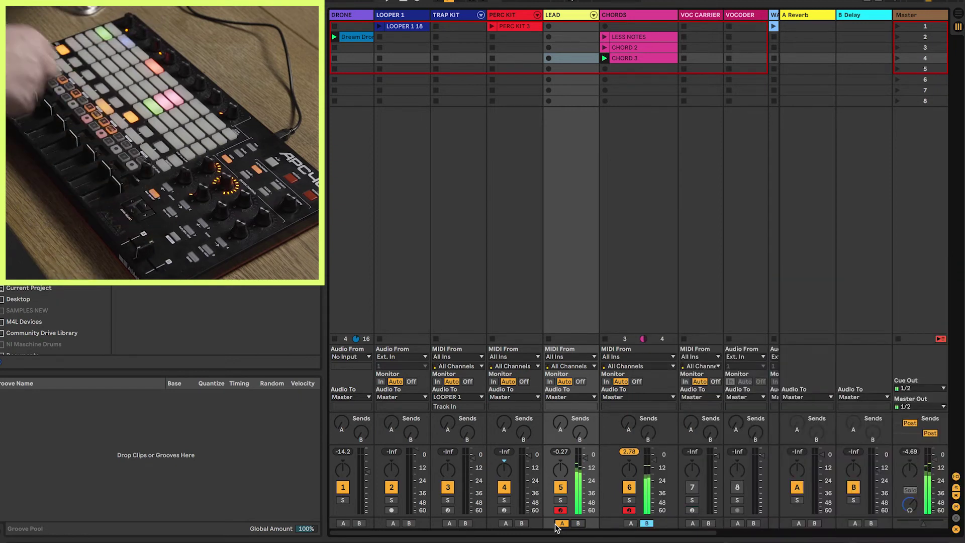
# Examine the VOC CARRIER and VOCODER tracks and their device chains.
pyautogui.hscroll(3, 492, 187)
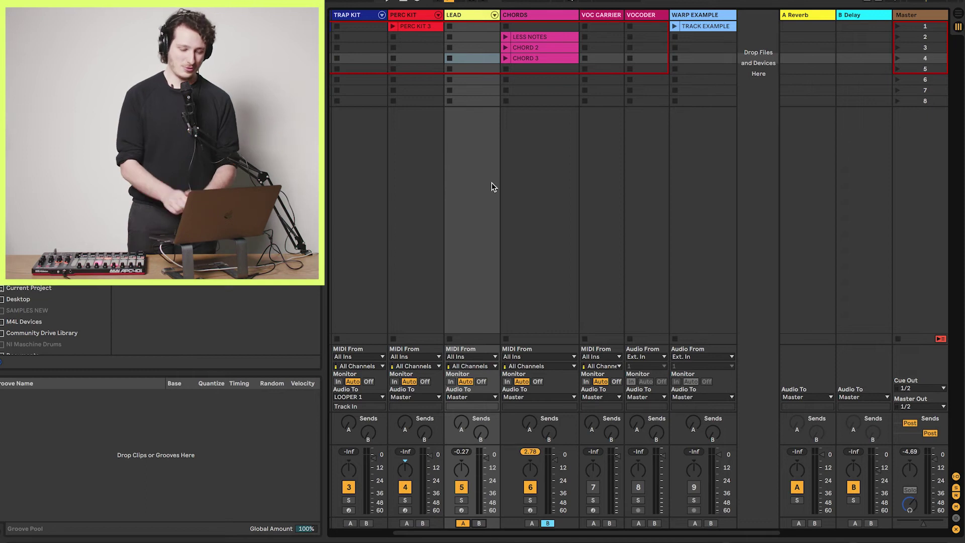
pyautogui.click(617, 19)
pyautogui.click(645, 16)
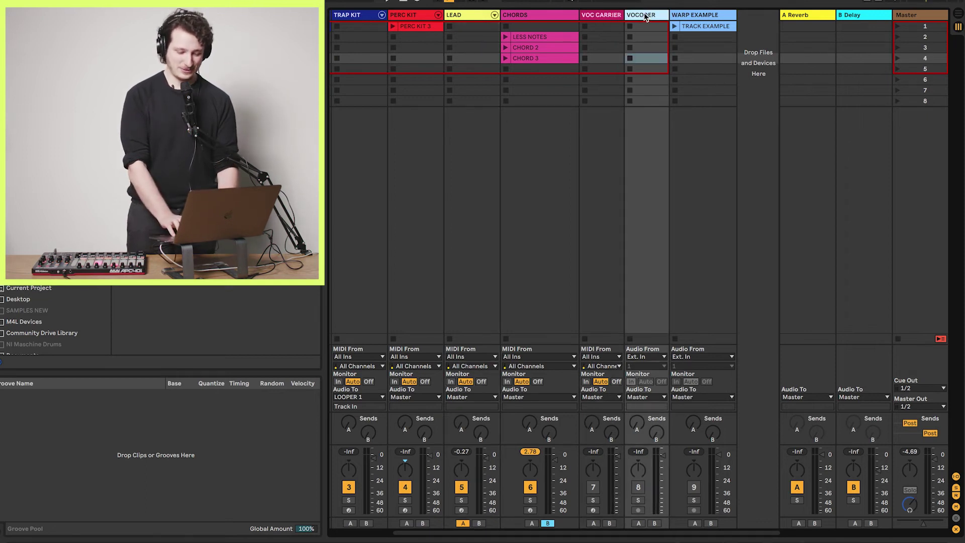
pyautogui.doubleClick(622, 16)
pyautogui.hscroll(-4, 498, 153)
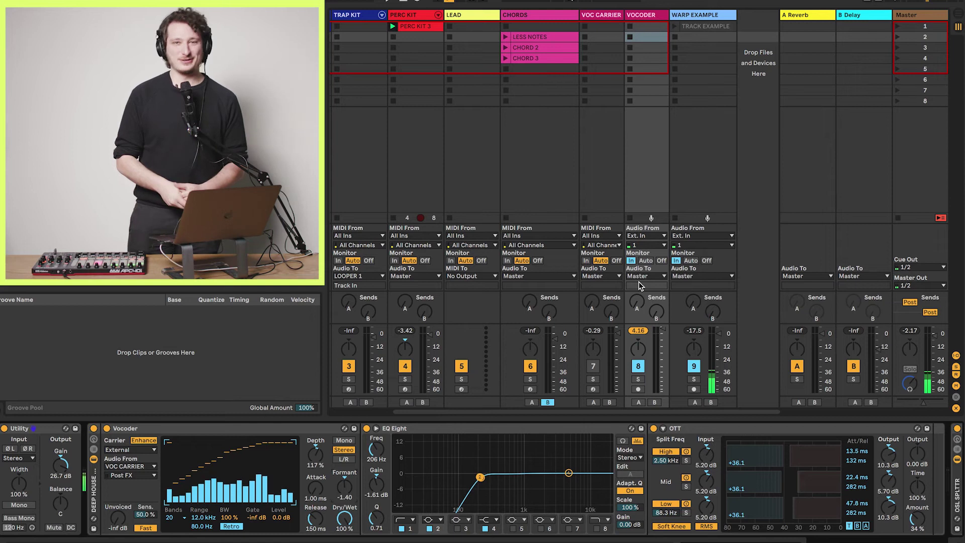
# Open the TRACK EXAMPLE clip on the WARP EXAMPLE track, and enable Warp in Complex Pro mode.
pyautogui.click(696, 27)
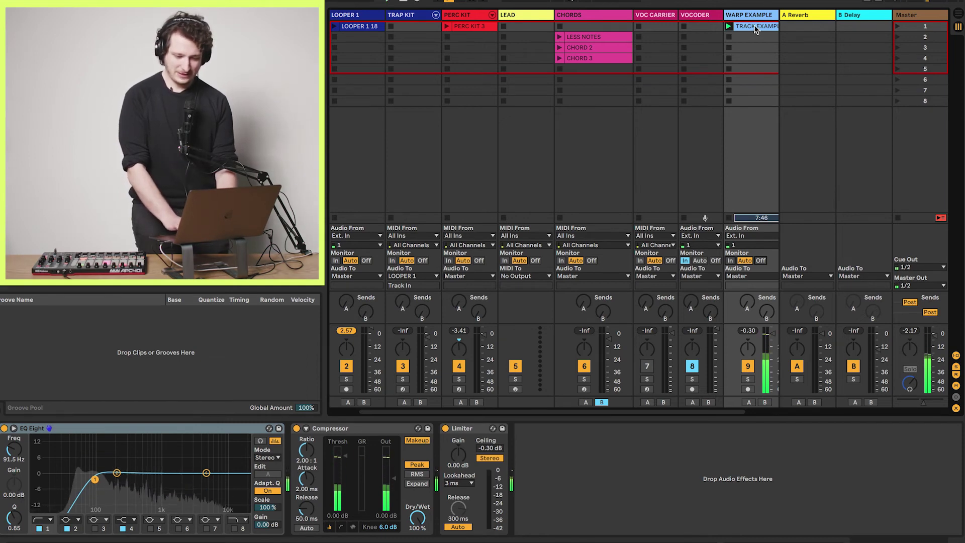
pyautogui.doubleClick(755, 30)
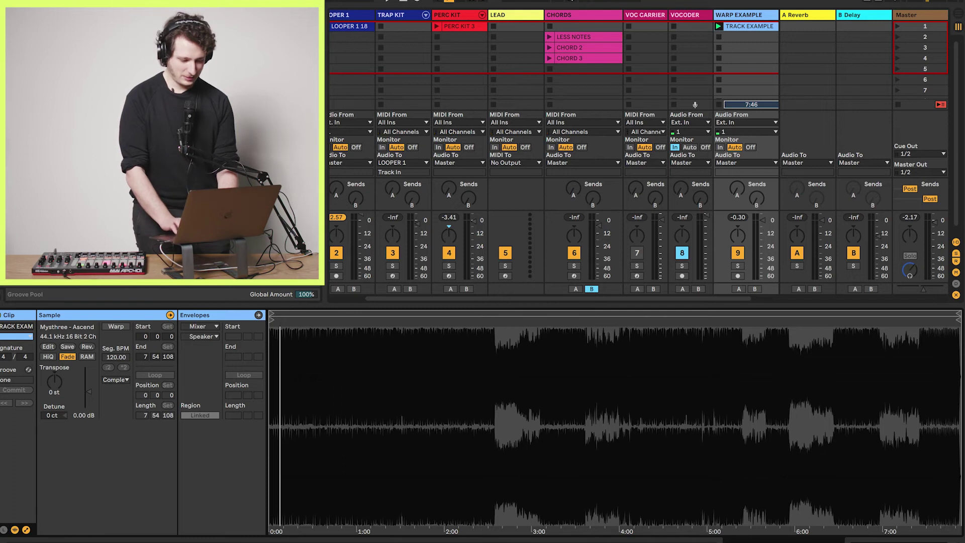
pyautogui.click(115, 327)
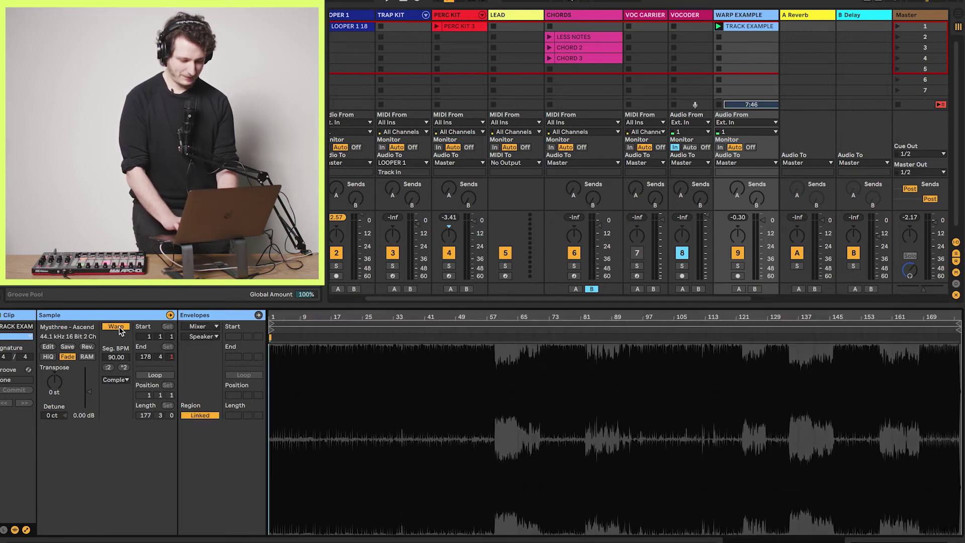
pyautogui.click(121, 381)
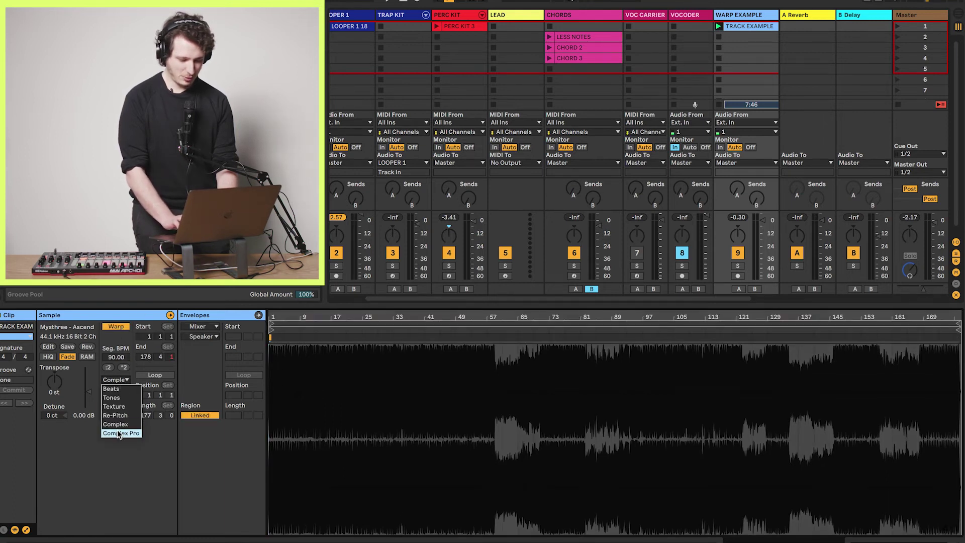
pyautogui.click(119, 433)
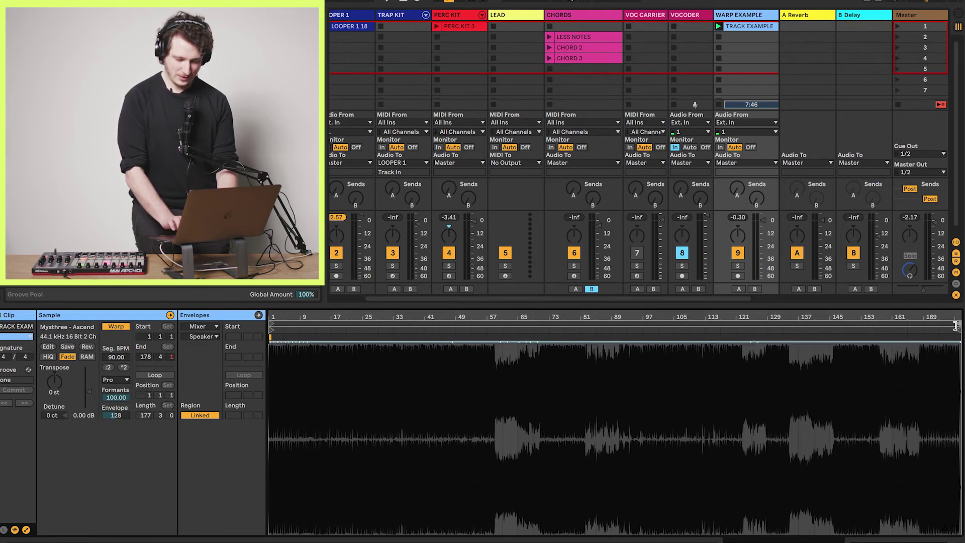
# Shorten the clip's loop brace and end to its first 8 bars, and play it with a segment BPM of 124.
pyautogui.moveTo(916, 331); pyautogui.dragTo(300, 331)
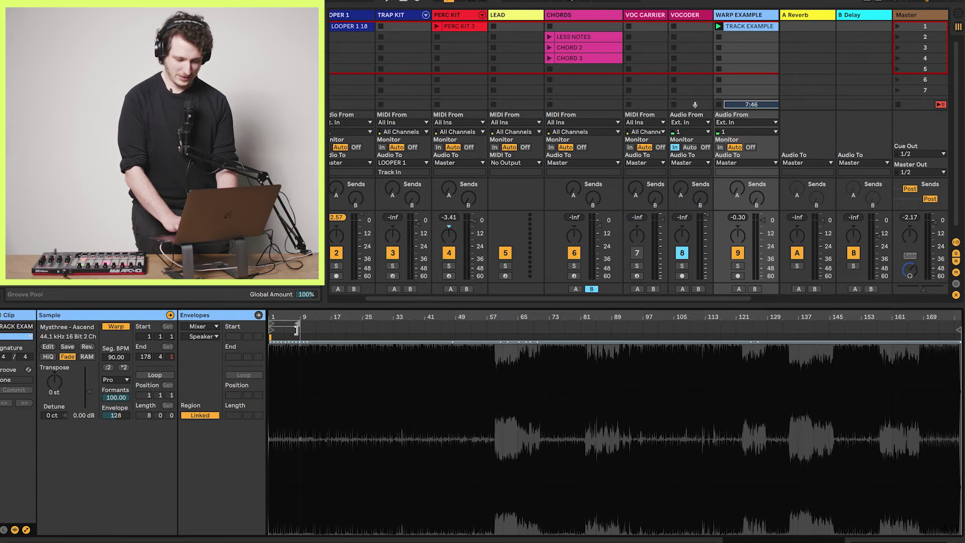
pyautogui.moveTo(959, 328); pyautogui.dragTo(309, 331)
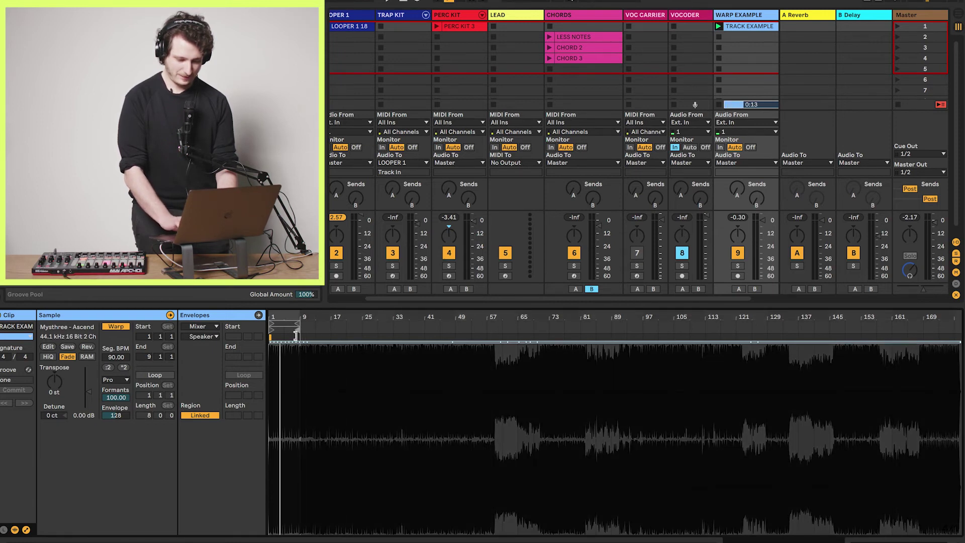
pyautogui.scroll(3, 304, 346)
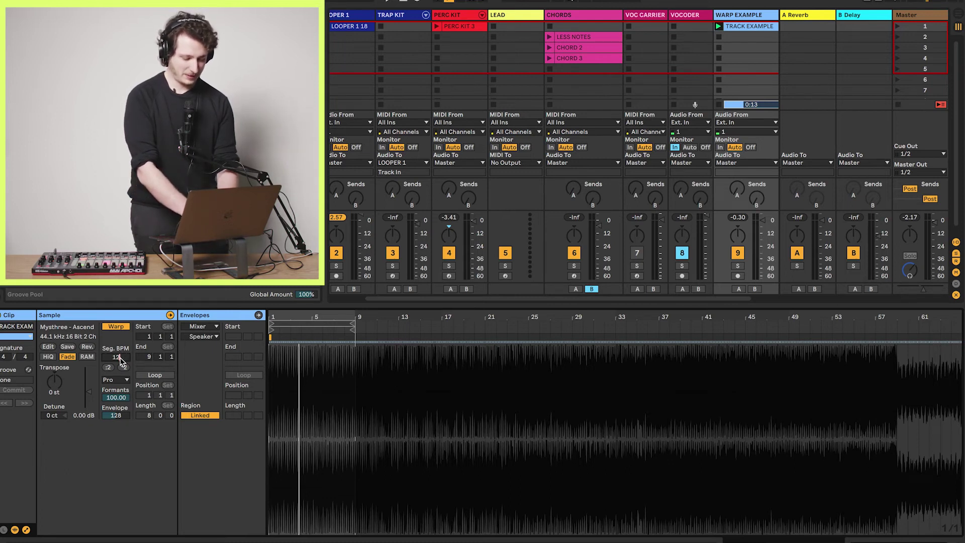
pyautogui.press('Return')
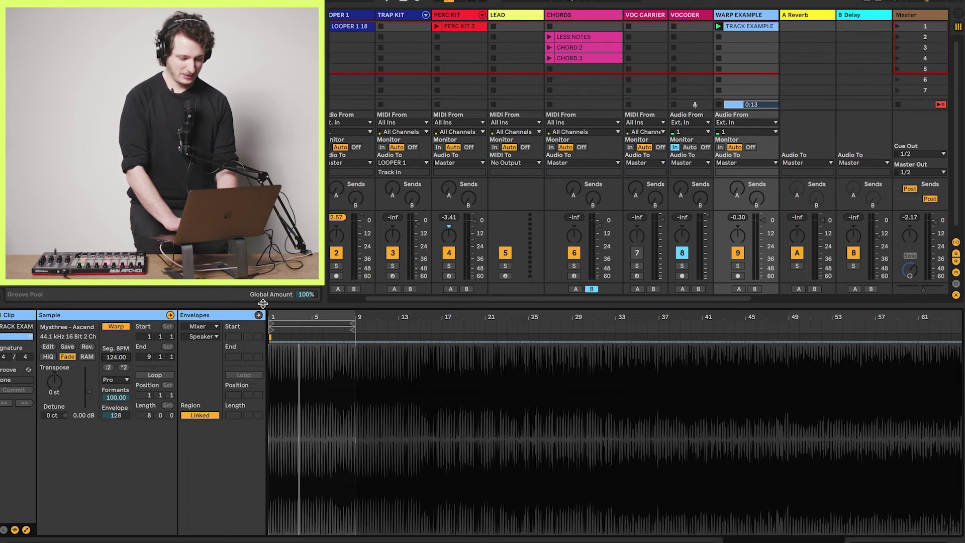
pyautogui.press('space')
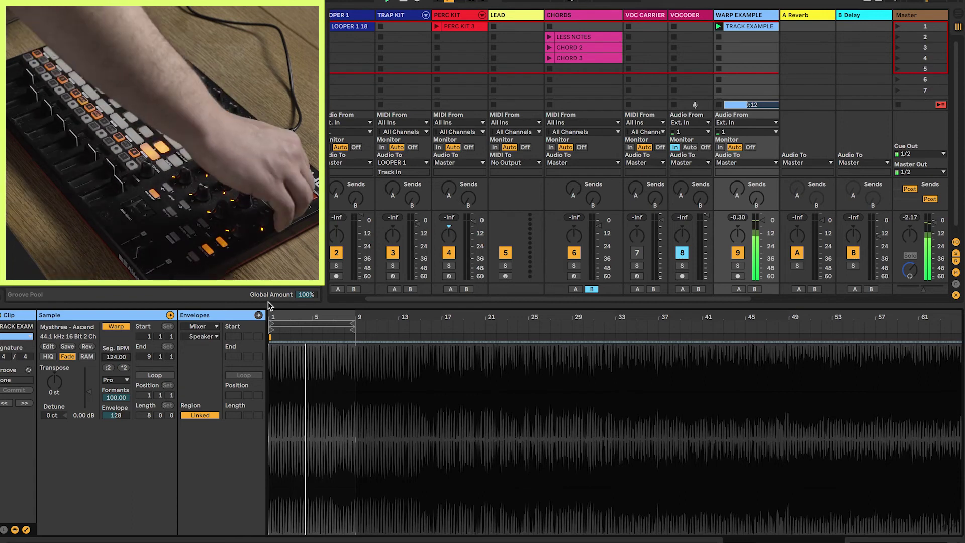
pyautogui.rightClick(321, 404)
pyautogui.click(322, 410)
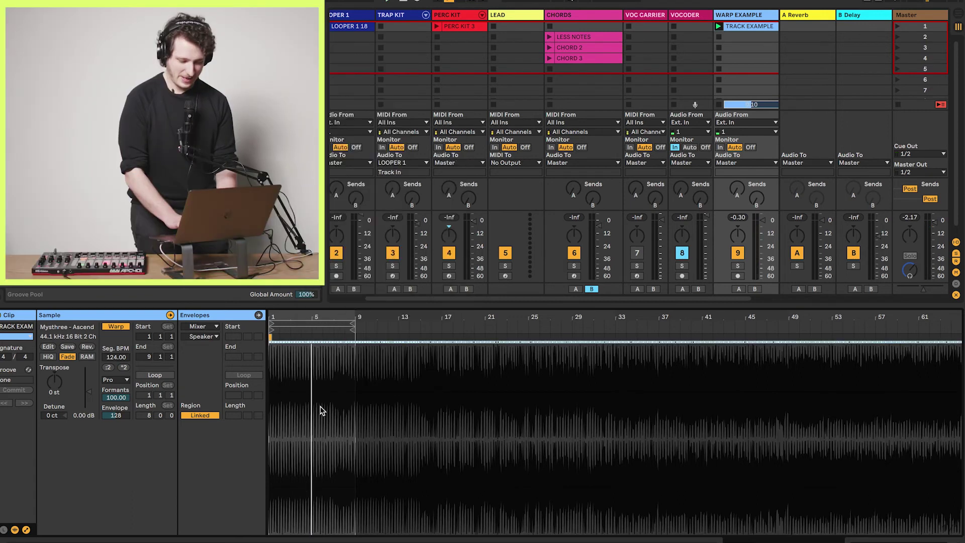
pyautogui.rightClick(322, 410)
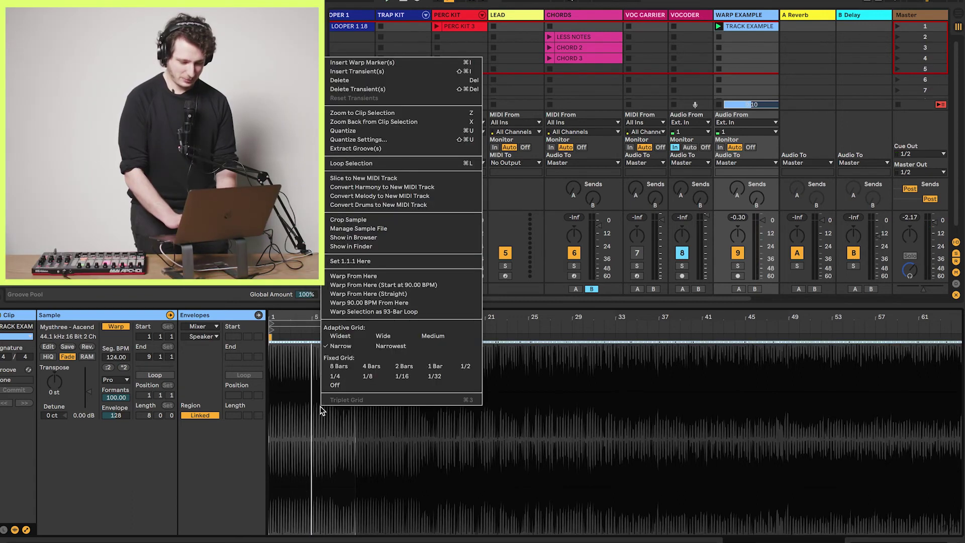
pyautogui.click(375, 223)
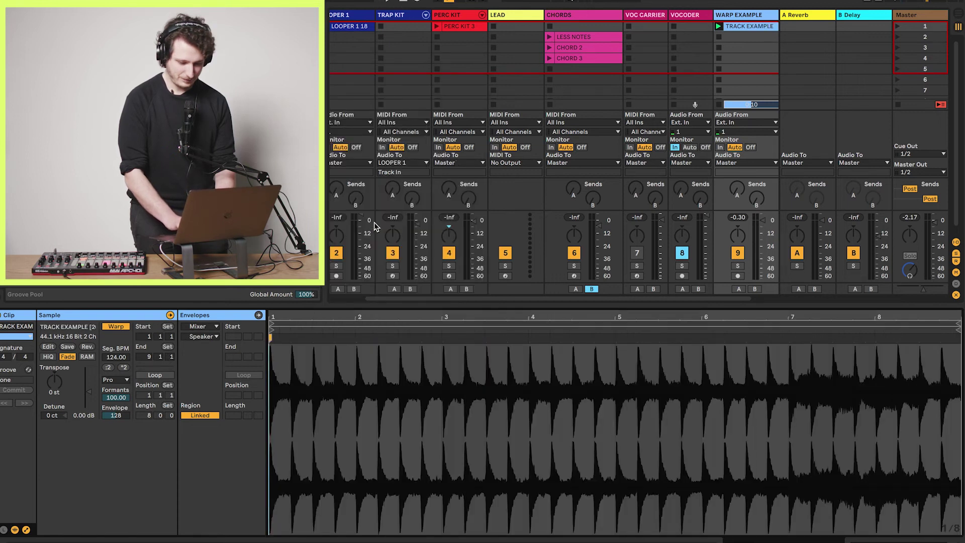
pyautogui.press('super+z')
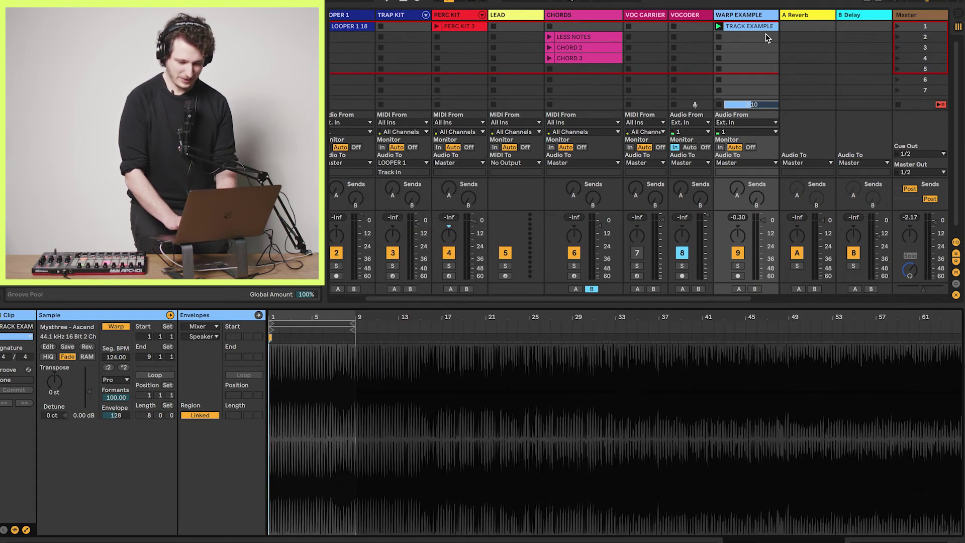
pyautogui.moveTo(759, 27); pyautogui.dragTo(759, 37)
pyautogui.press('super+z')
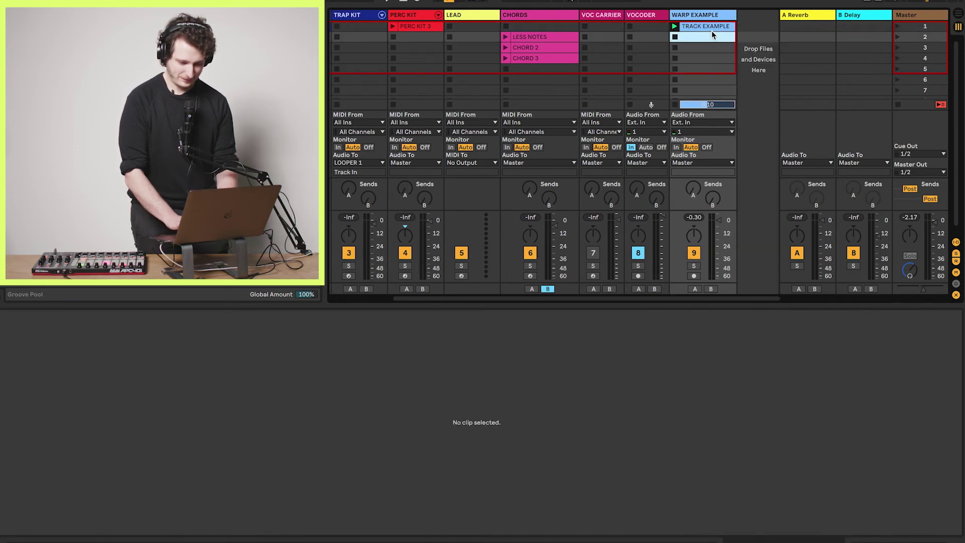
# Duplicate the TRACK EXAMPLE clip into the second slot of the WARP EXAMPLE track.
pyautogui.click(704, 28)
pyautogui.moveTo(704, 28); pyautogui.dragTo(705, 38)
# Crop the sample of the first TRACK EXAMPLE clip to its 8-bar region and rename the clip LOOP A.
pyautogui.rightClick(300, 382)
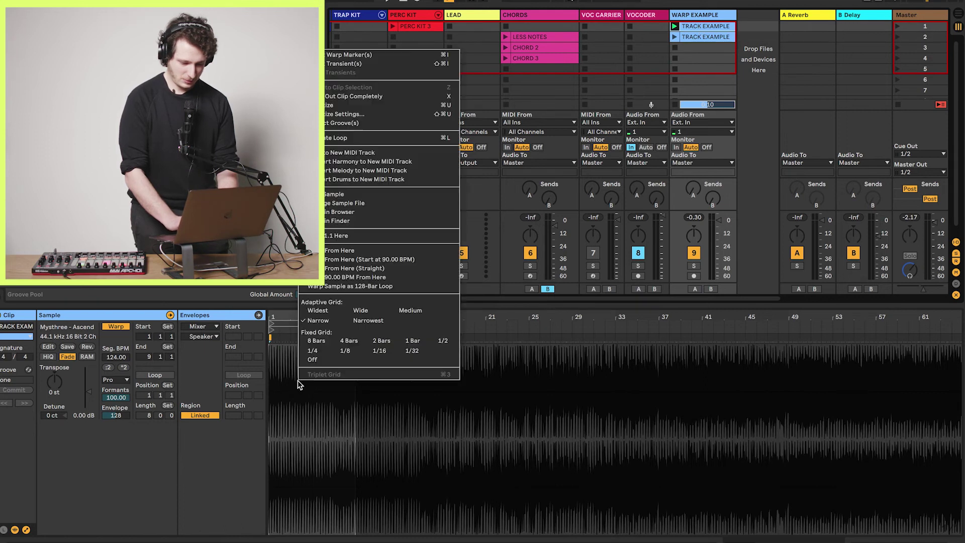
pyautogui.click(334, 194)
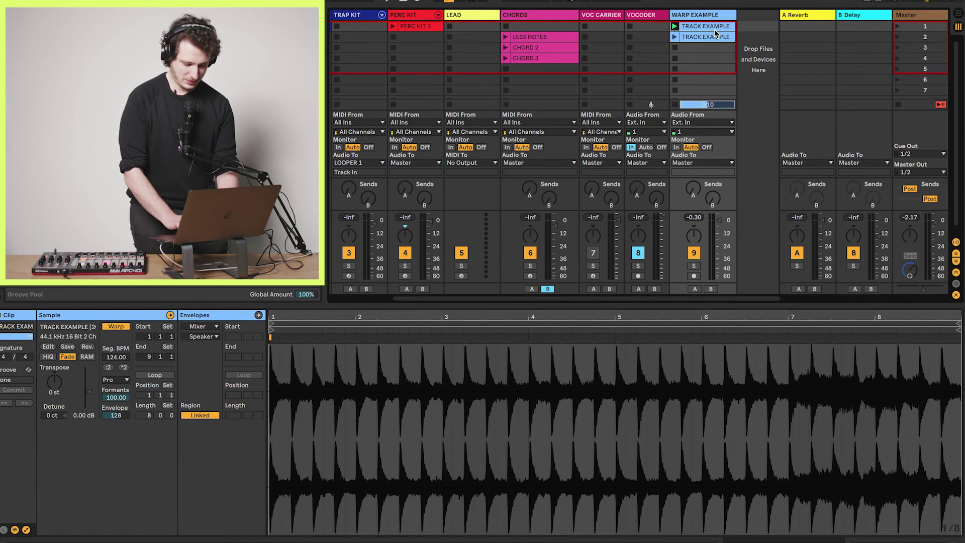
pyautogui.write('A')
pyautogui.press('Return')
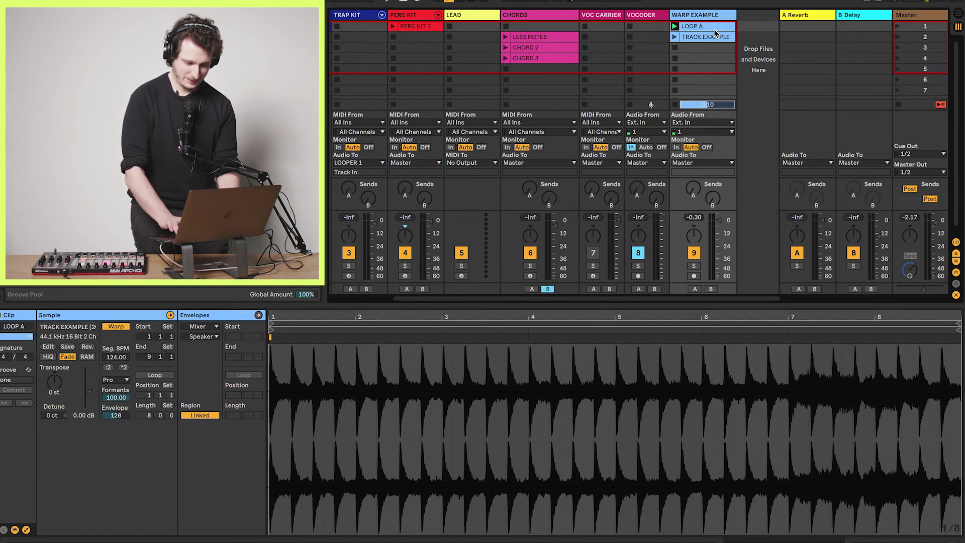
# Set the second TRACK EXAMPLE clip's loop, start and end to bars 9 through 17, and crop its sample to that region.
pyautogui.click(708, 37)
pyautogui.moveTo(288, 324); pyautogui.dragTo(438, 332)
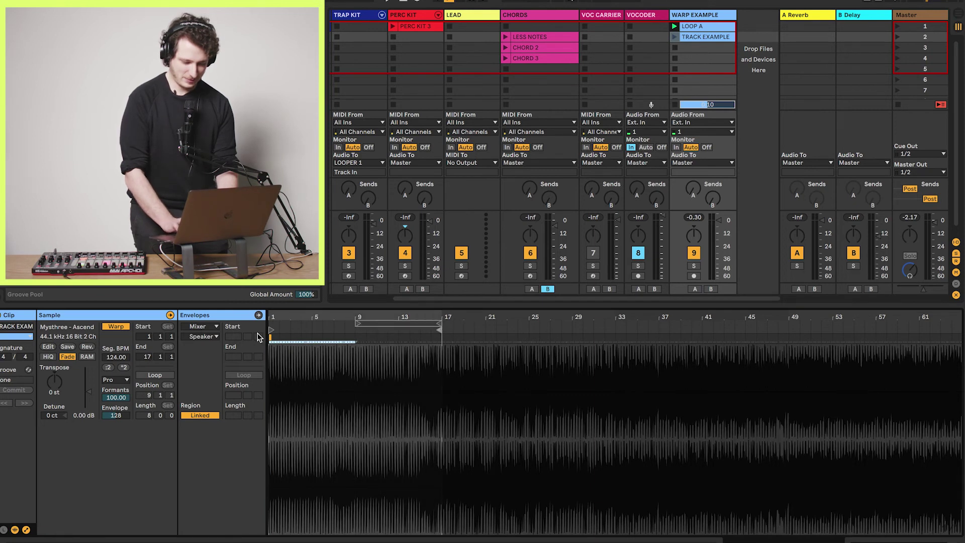
pyautogui.moveTo(270, 328); pyautogui.dragTo(358, 333)
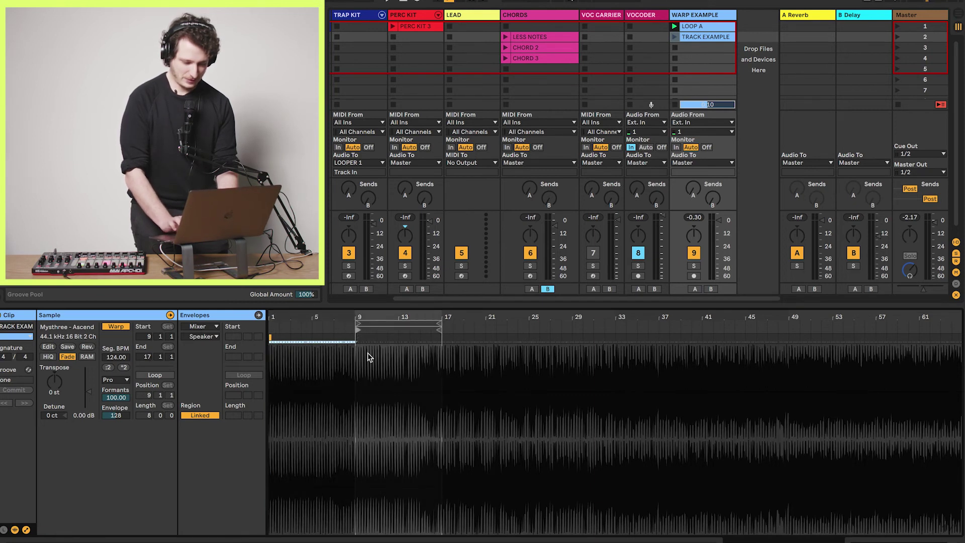
pyautogui.rightClick(375, 366)
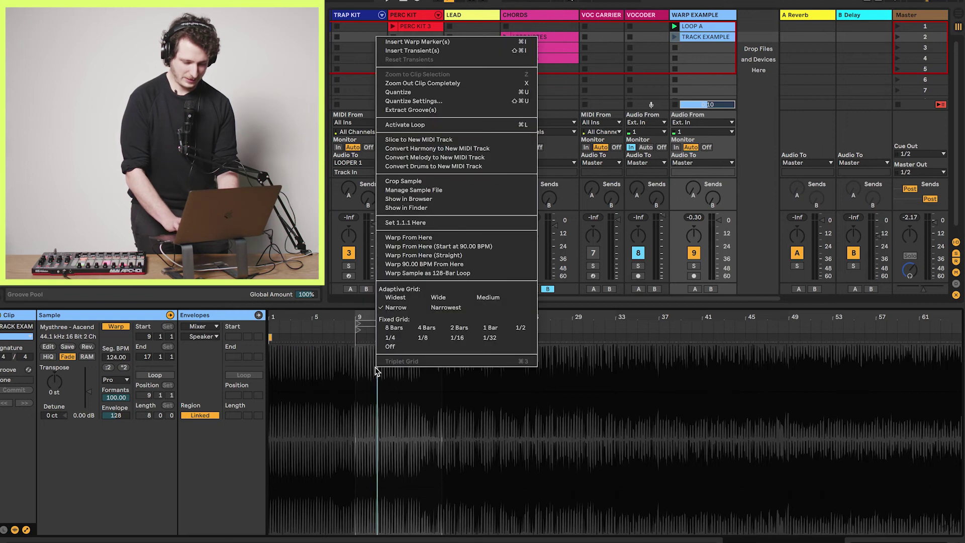
pyautogui.click(410, 182)
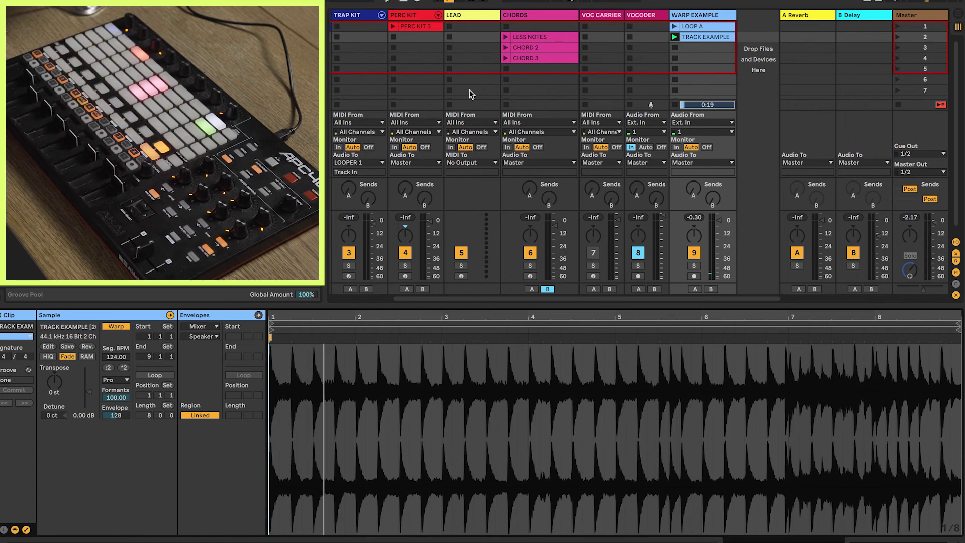
# Show the launch settings of the LOOP A clip and set its follow action to Next after 8 bars.
pyautogui.click(694, 28)
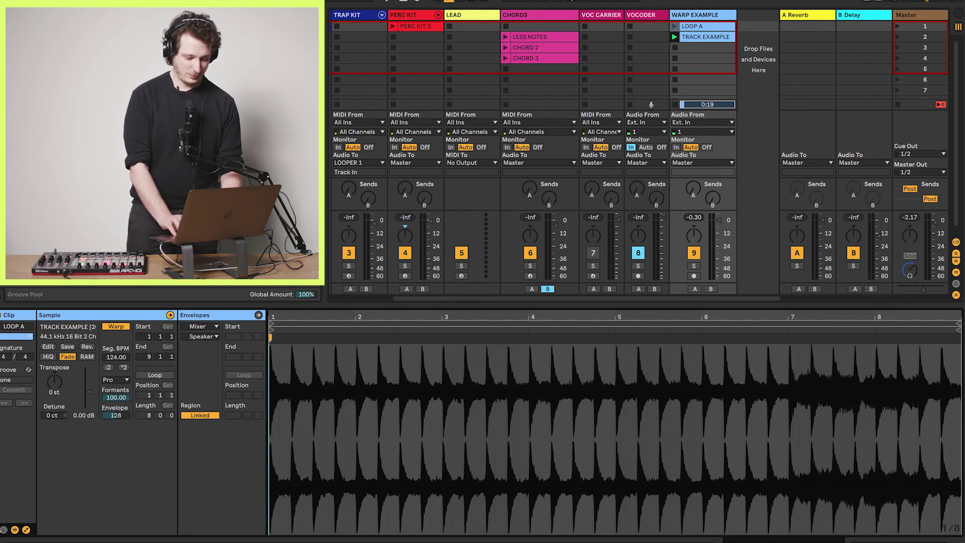
pyautogui.click(3, 530)
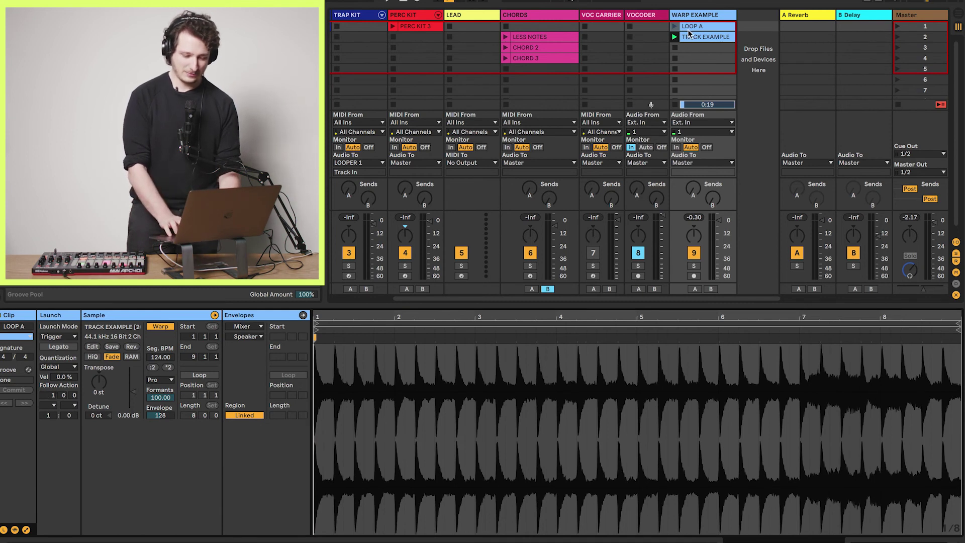
pyautogui.click(54, 405)
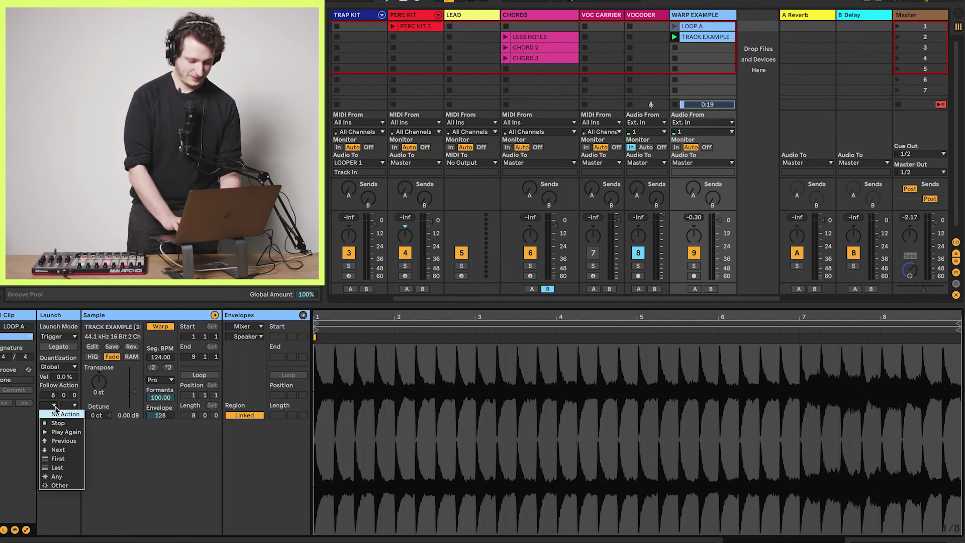
pyautogui.click(59, 449)
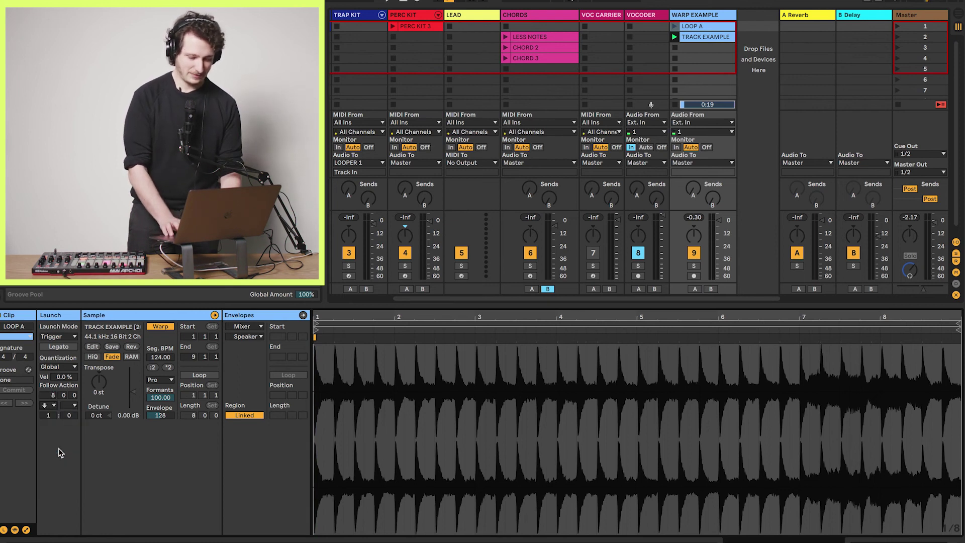